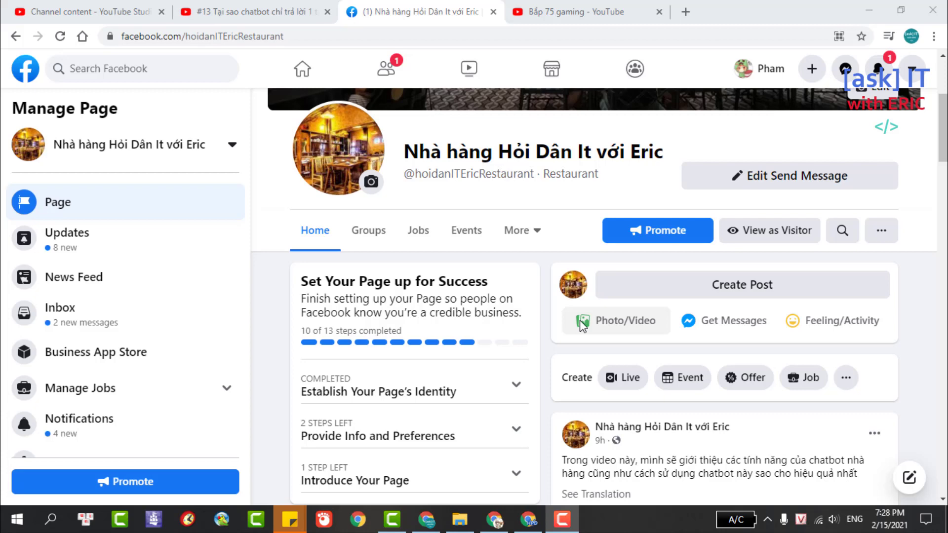
Look over the lesson #13 chatbot video page, then close the Bếp 75 gaming tab
left_click(291, 7)
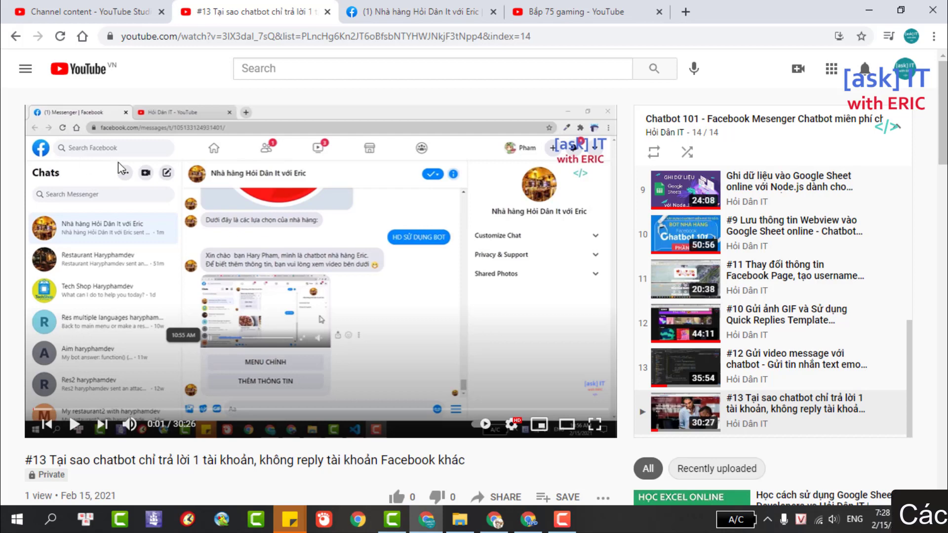
scroll(117, 162, "down", 3)
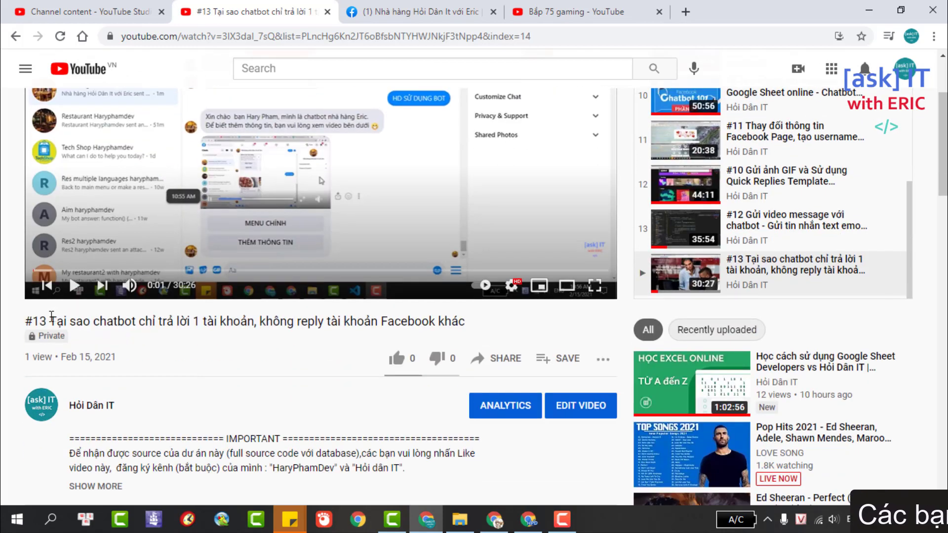
left_click_drag(49, 320, 481, 322)
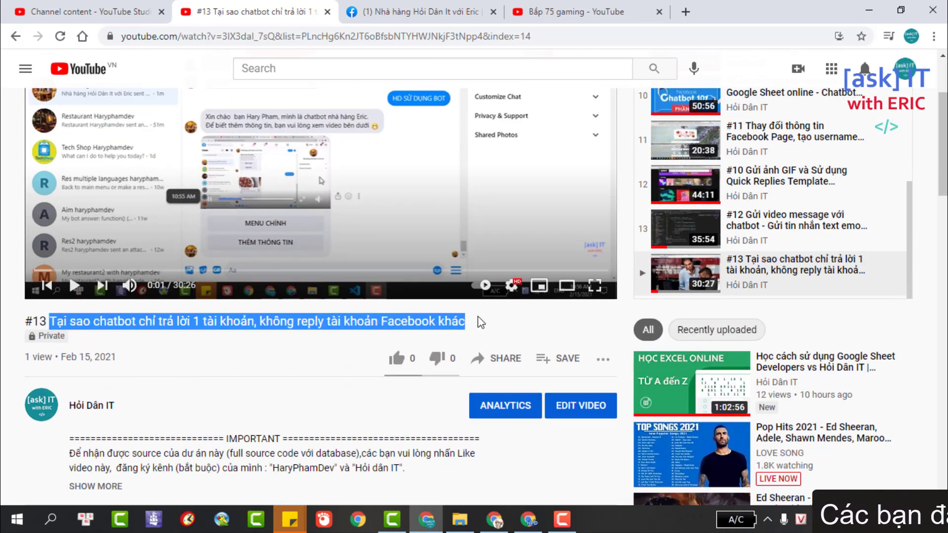
left_click(3, 223)
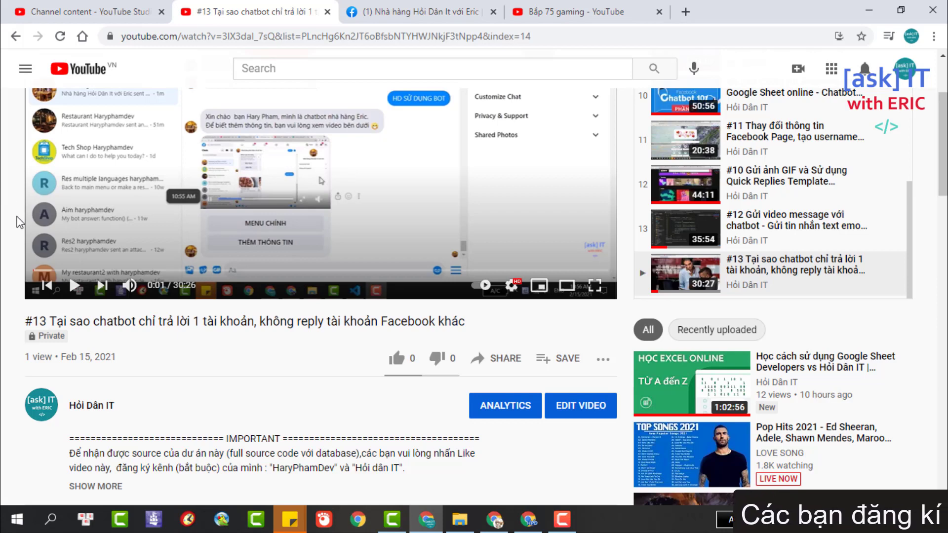
scroll(3, 212, "up", 2)
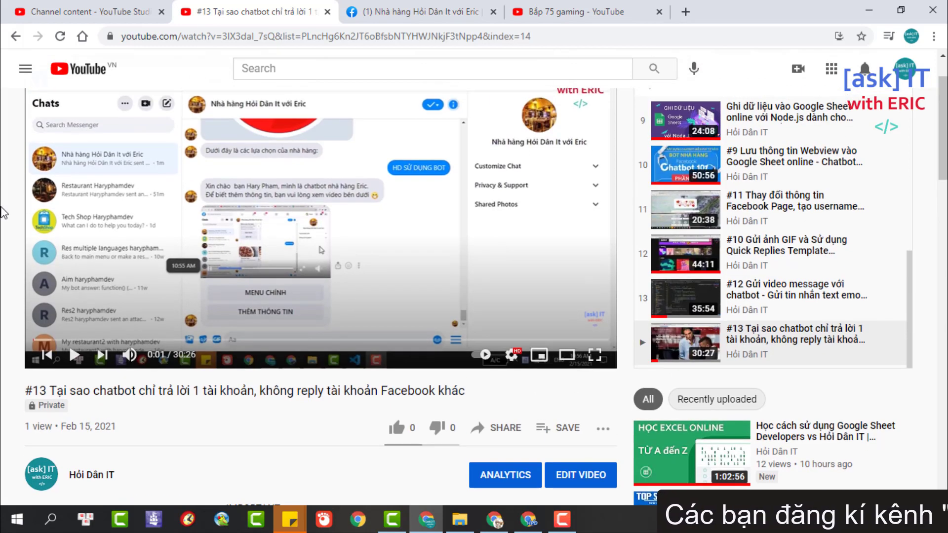
scroll(4, 213, "up", 1)
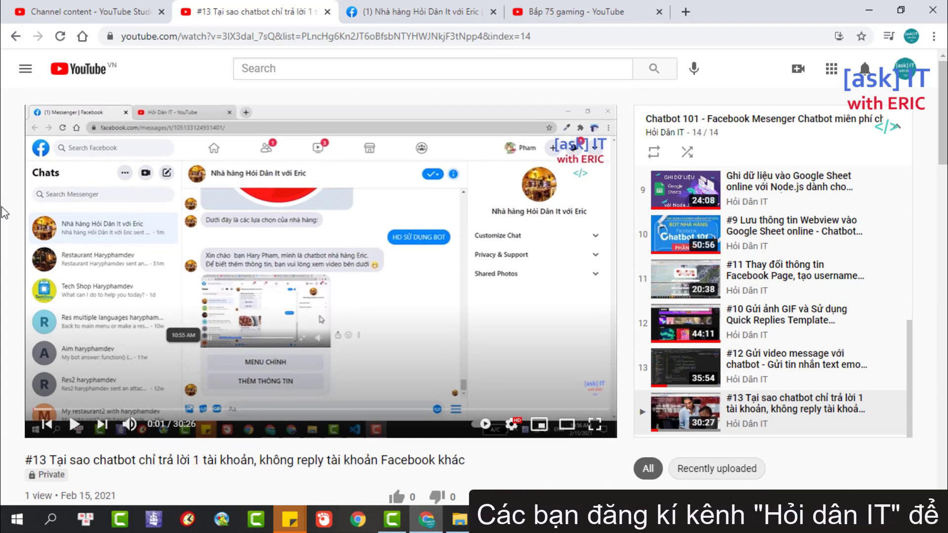
left_click(658, 11)
Open the restaurant page's message inbox from its notifications
left_click(415, 14)
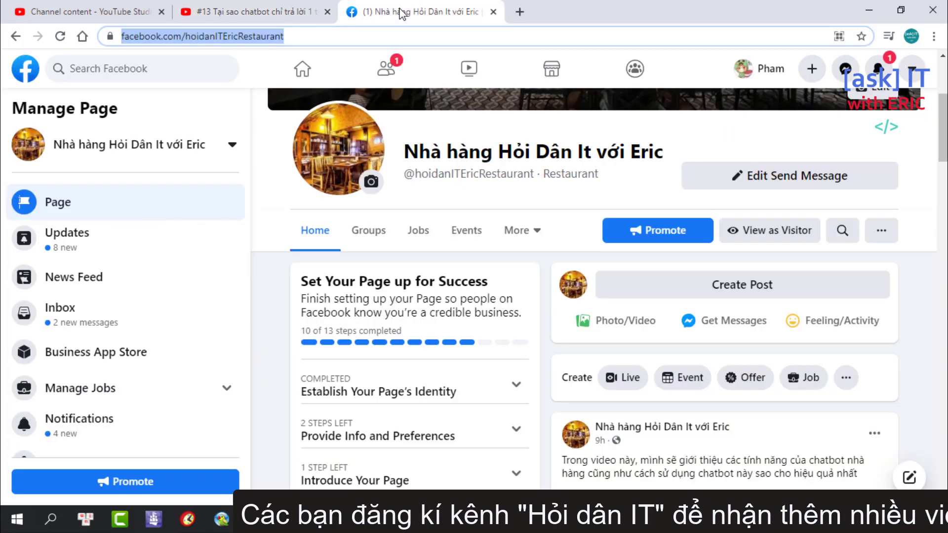
left_click(877, 68)
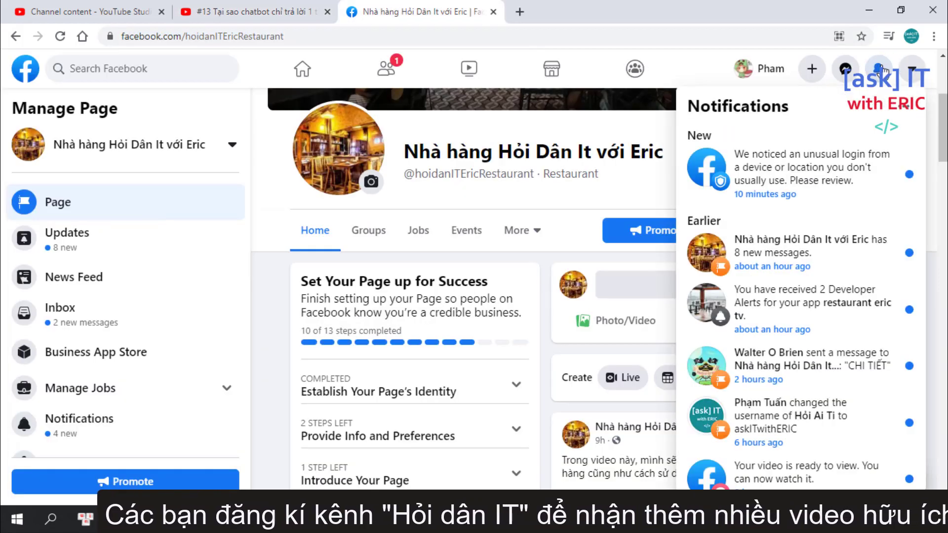
scroll(790, 184, "down", 2)
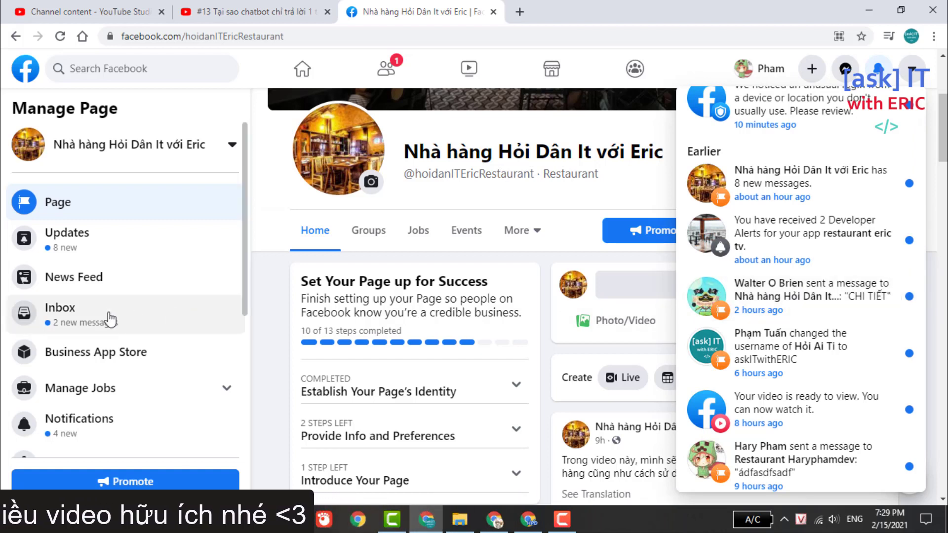
left_click(110, 318)
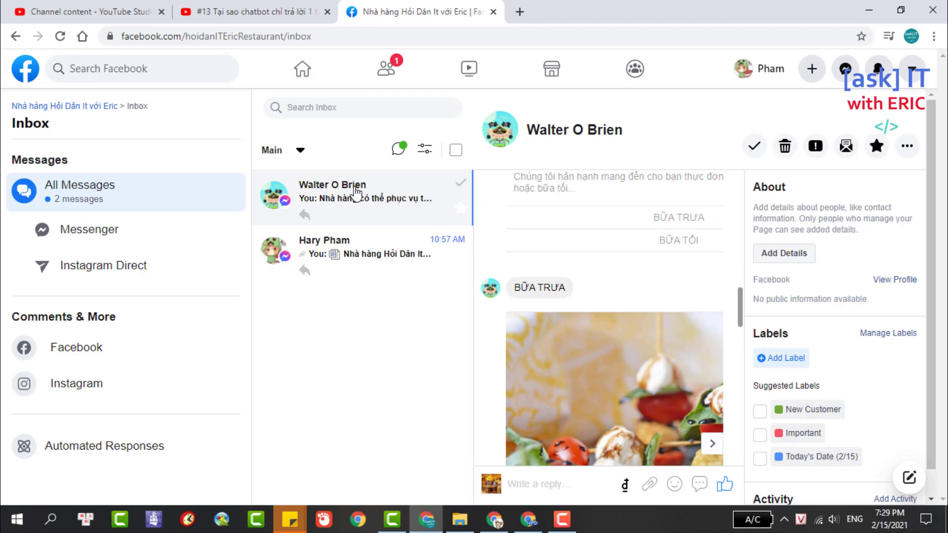
Scroll through the chatbot's automated replies, ending at the 300-guest capacity message
scroll(629, 268, "up", 3)
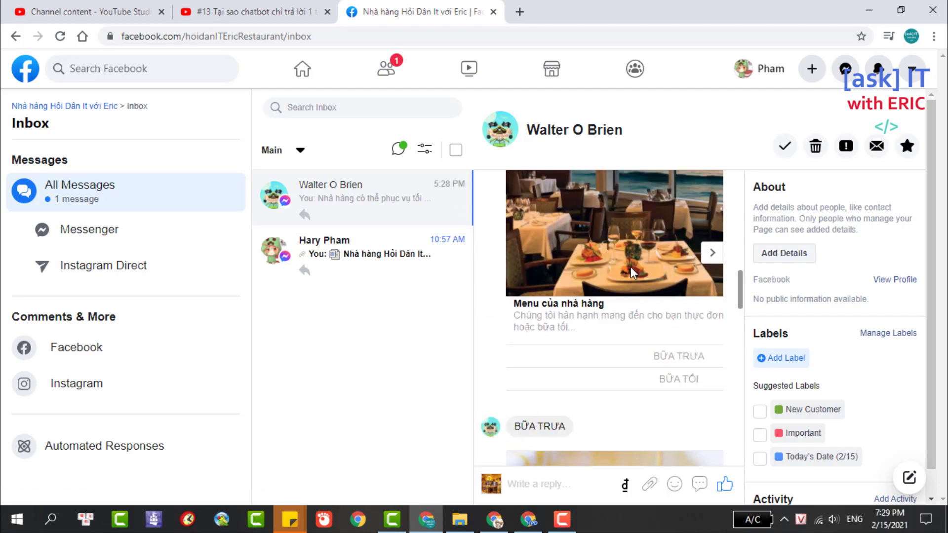
scroll(629, 266, "up", 10)
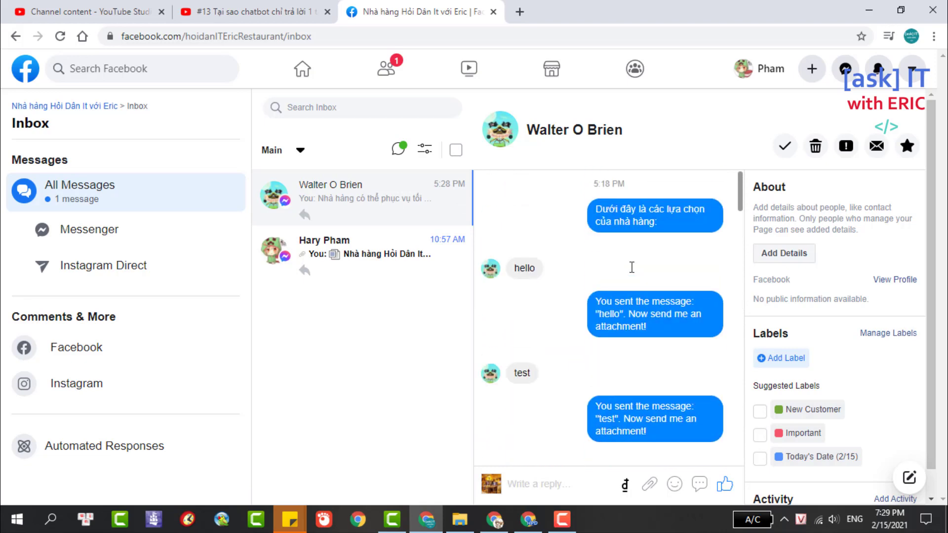
scroll(633, 273, "up", 3)
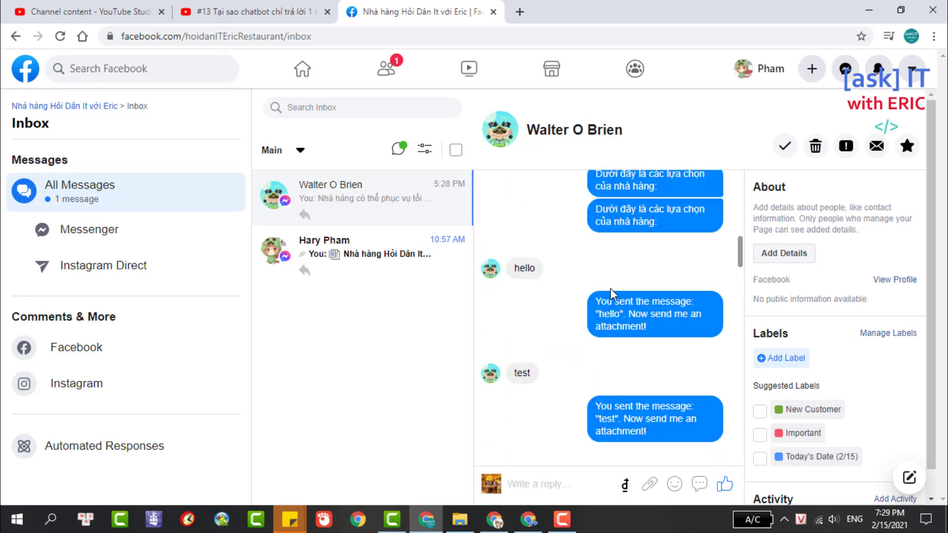
scroll(612, 294, "up", 5)
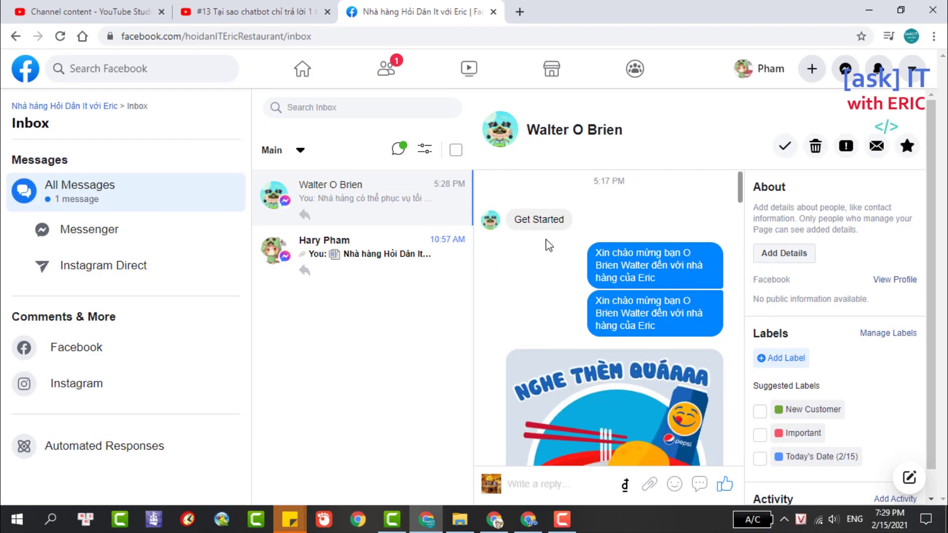
scroll(567, 257, "down", 5)
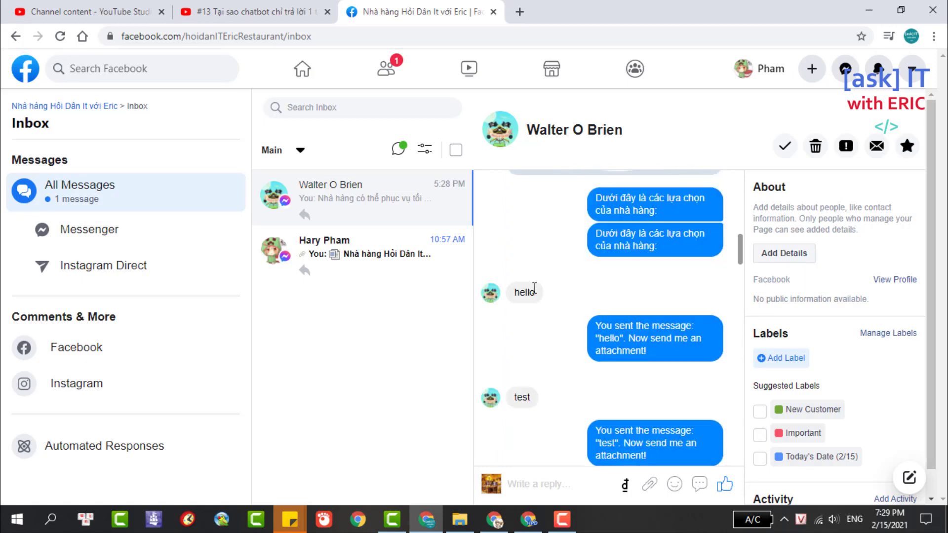
scroll(533, 288, "down", 5)
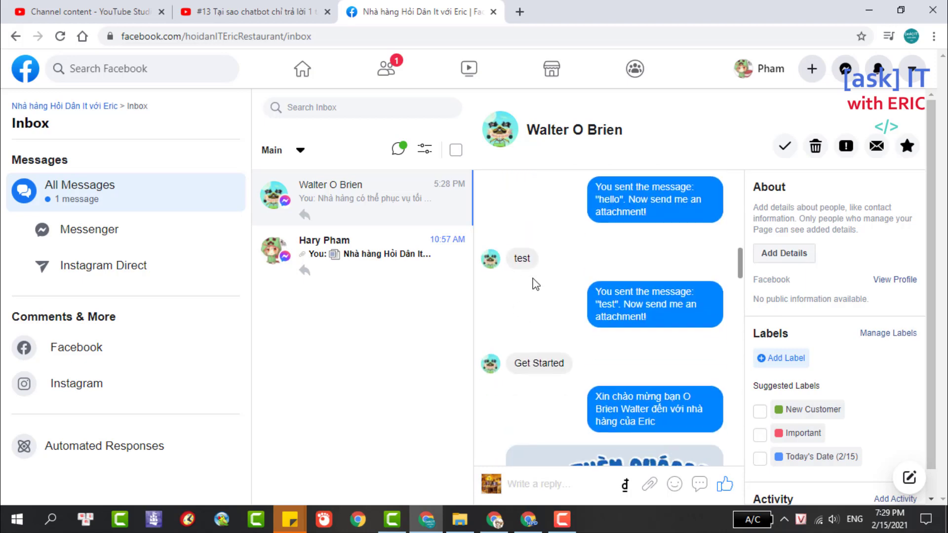
scroll(582, 258, "down", 5)
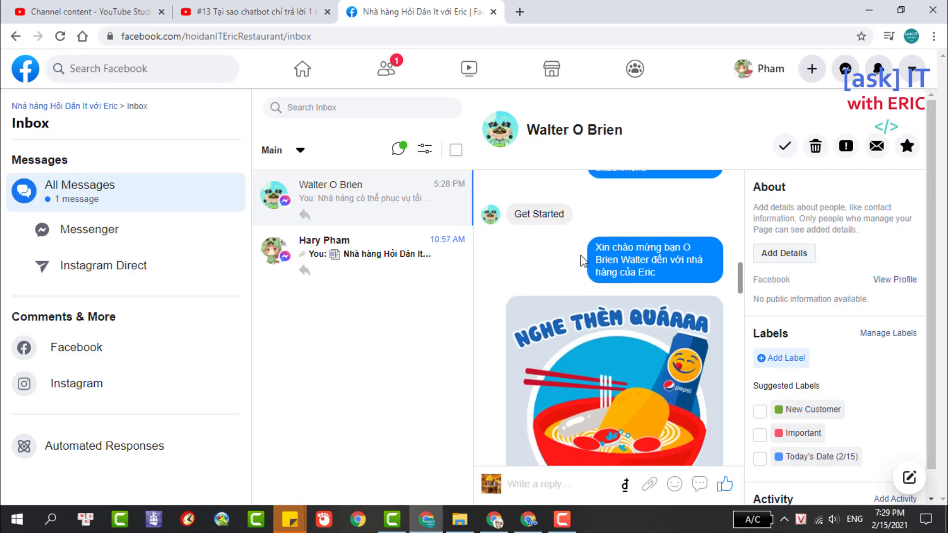
scroll(581, 303, "up", 4)
scroll(543, 289, "up", 3)
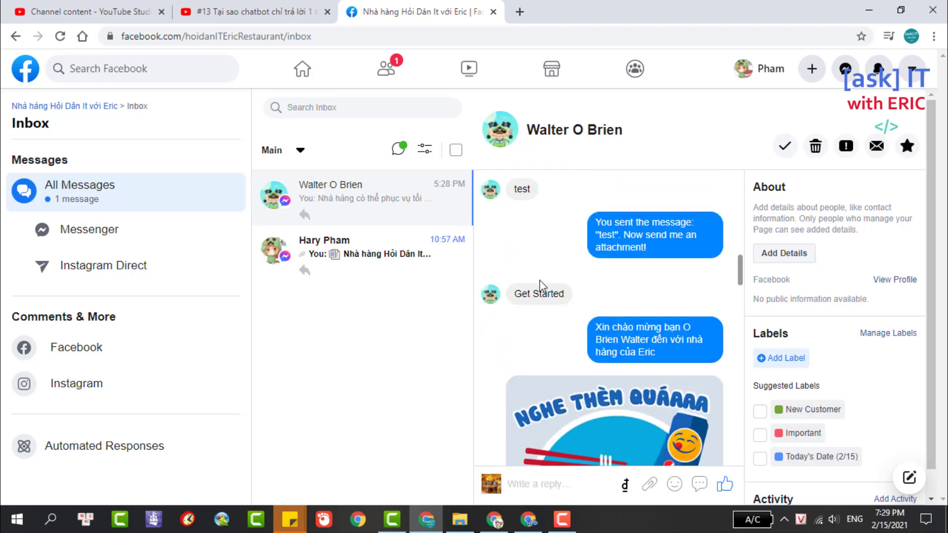
scroll(544, 294, "down", 8)
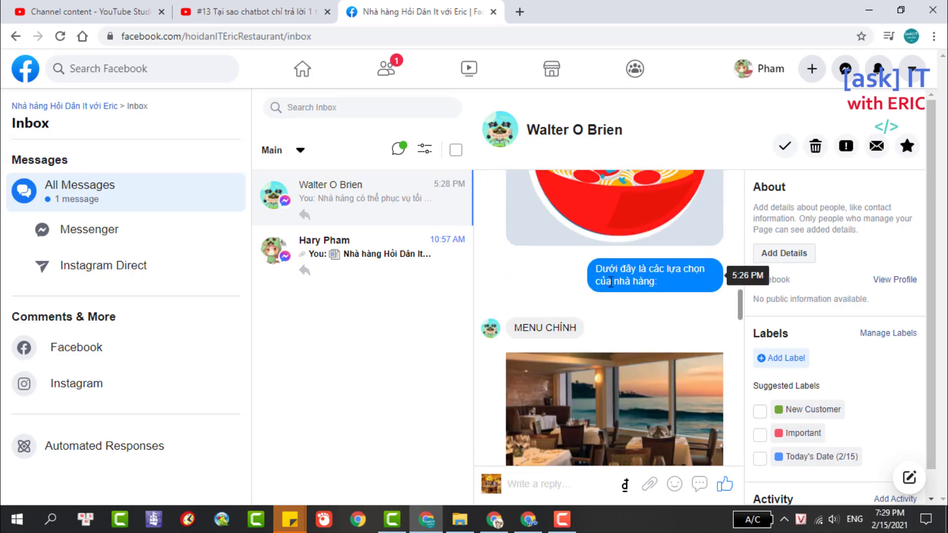
scroll(626, 329, "down", 15)
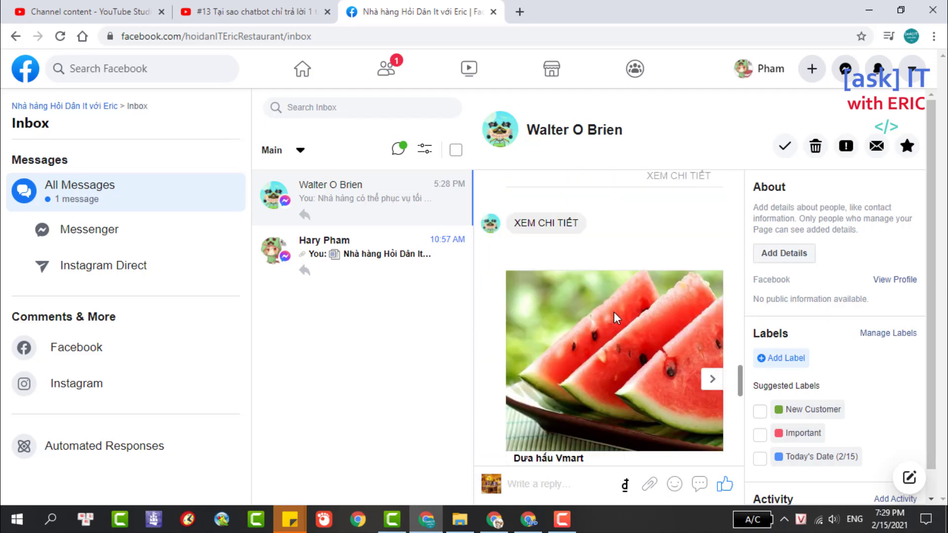
scroll(620, 281, "down", 3)
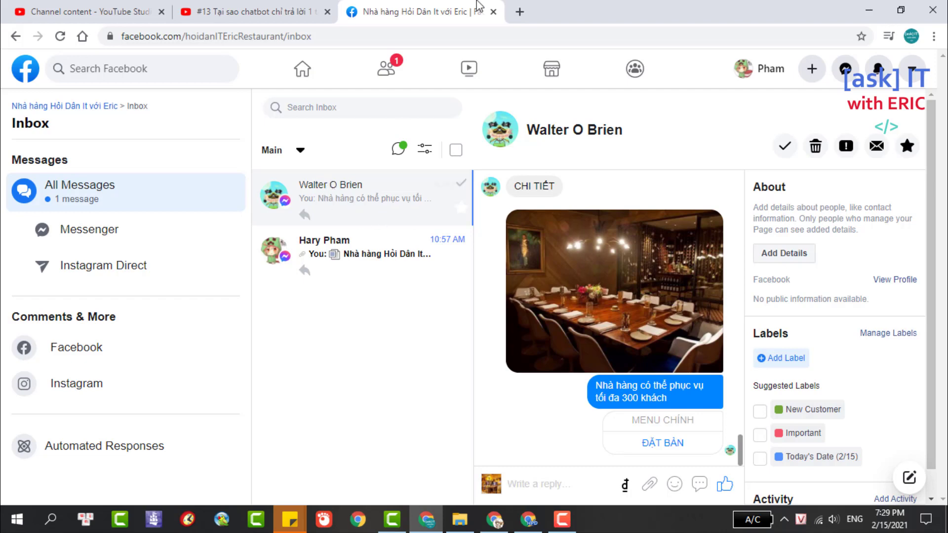
left_click(529, 518)
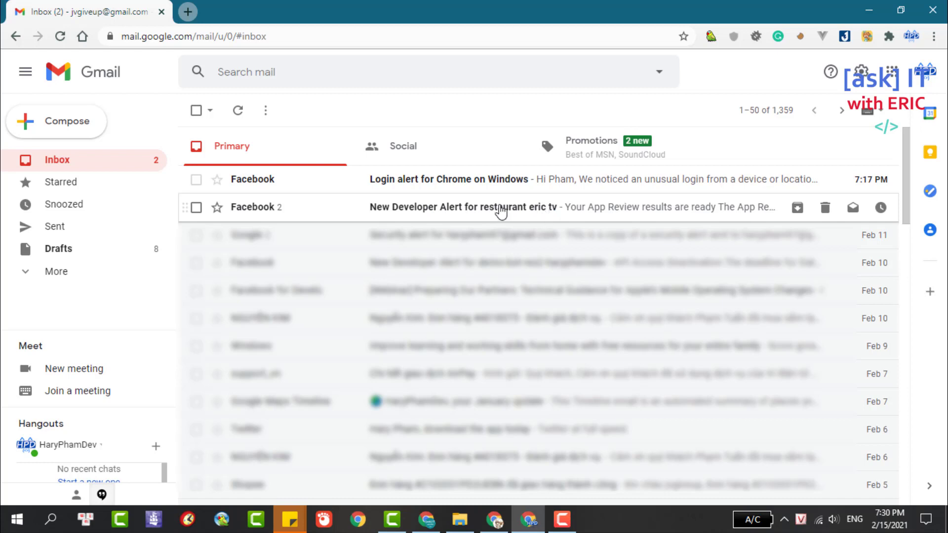
Read the restaurant eric tv New Developer Alert email and its App Review results heading
left_click(500, 207)
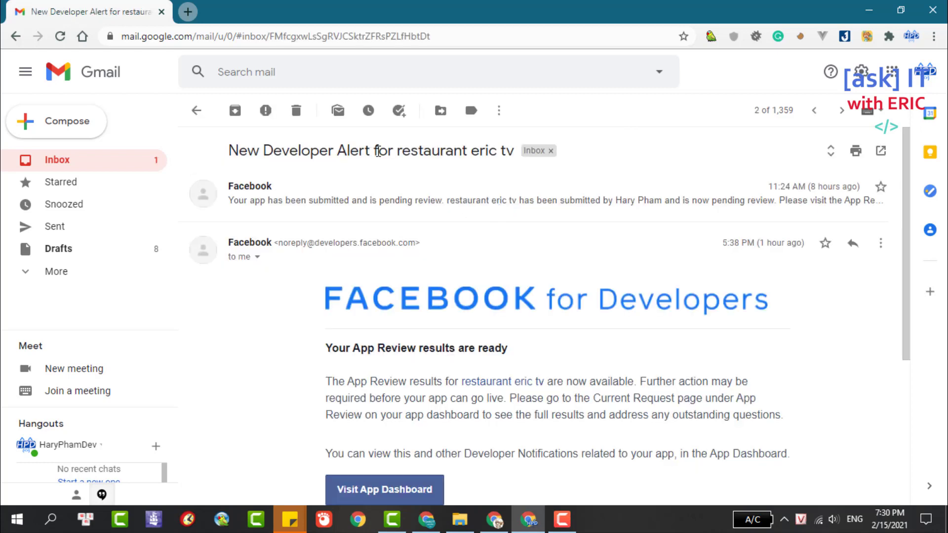
left_click_drag(398, 154, 515, 153)
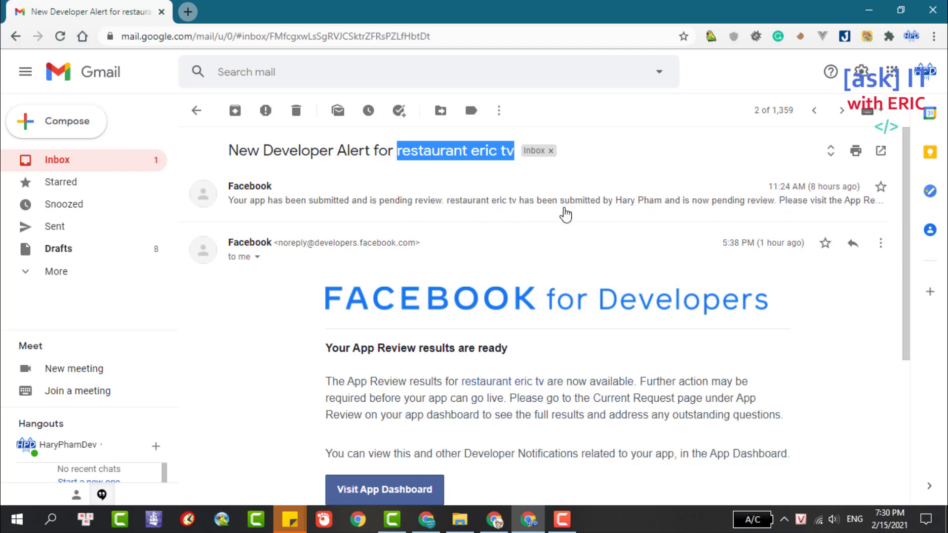
scroll(446, 209, "down", 3)
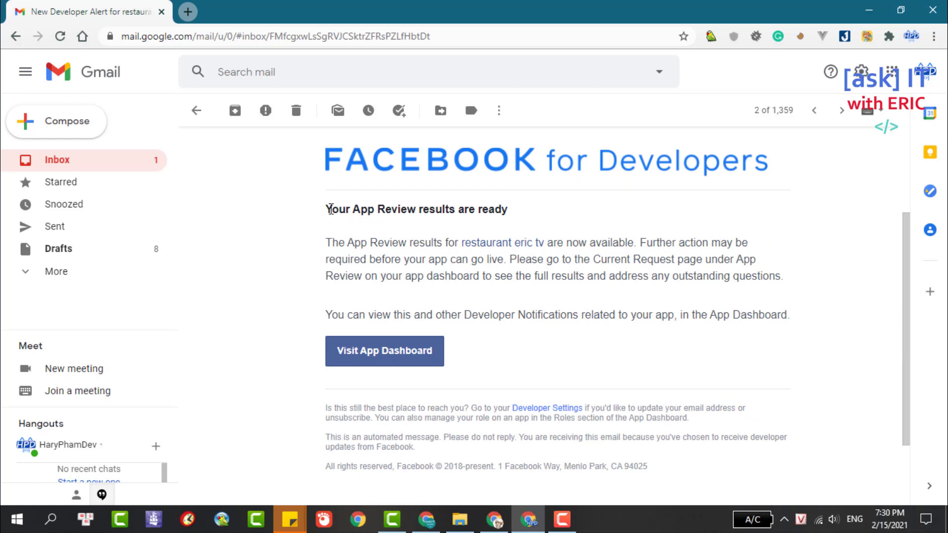
left_click_drag(330, 210, 513, 220)
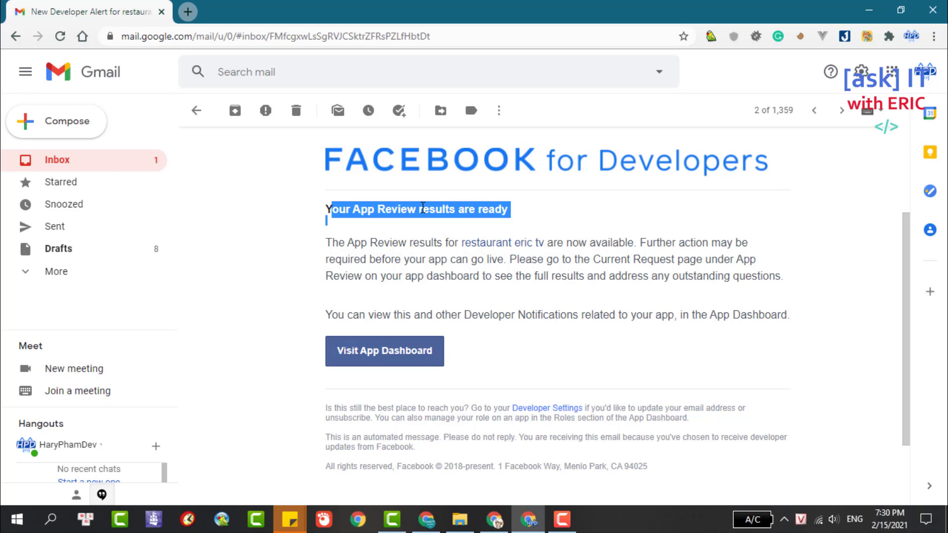
triple_click(423, 208)
left_click(426, 520)
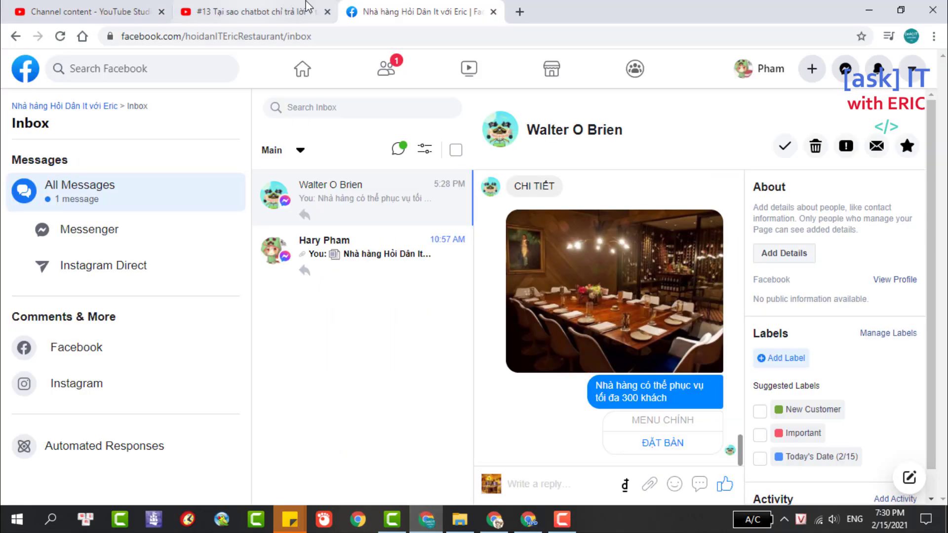
Go to developers.facebook.com and open the restaurant eric tv app from My Apps
left_click(519, 13)
type("dev")
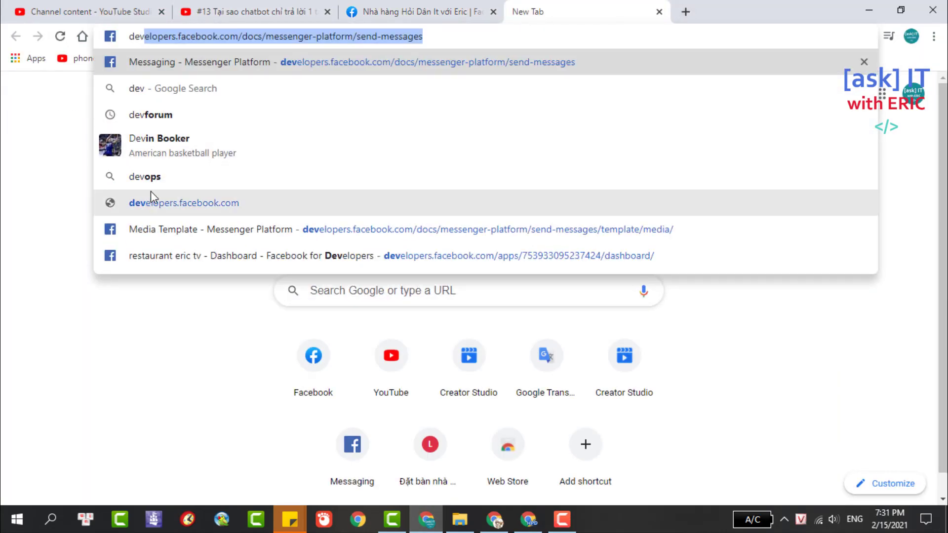
left_click(161, 206)
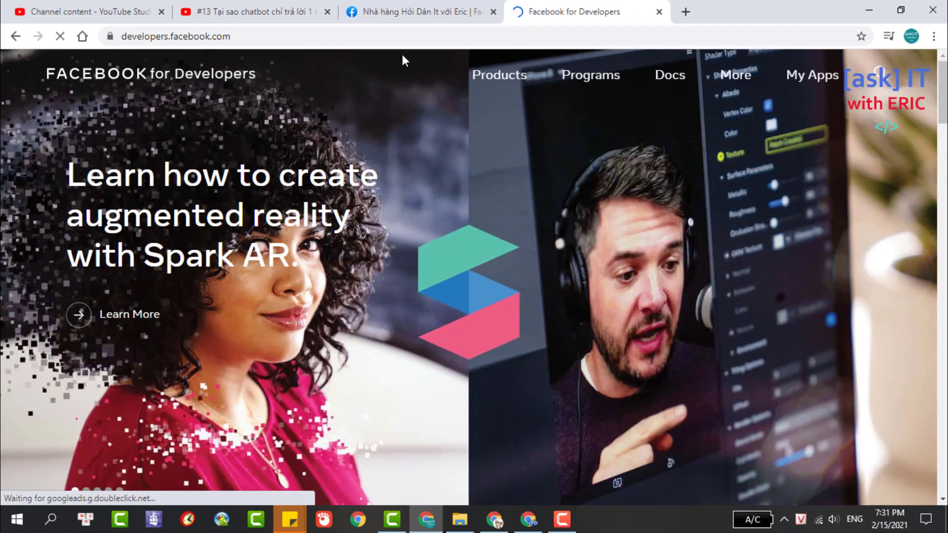
left_click(817, 78)
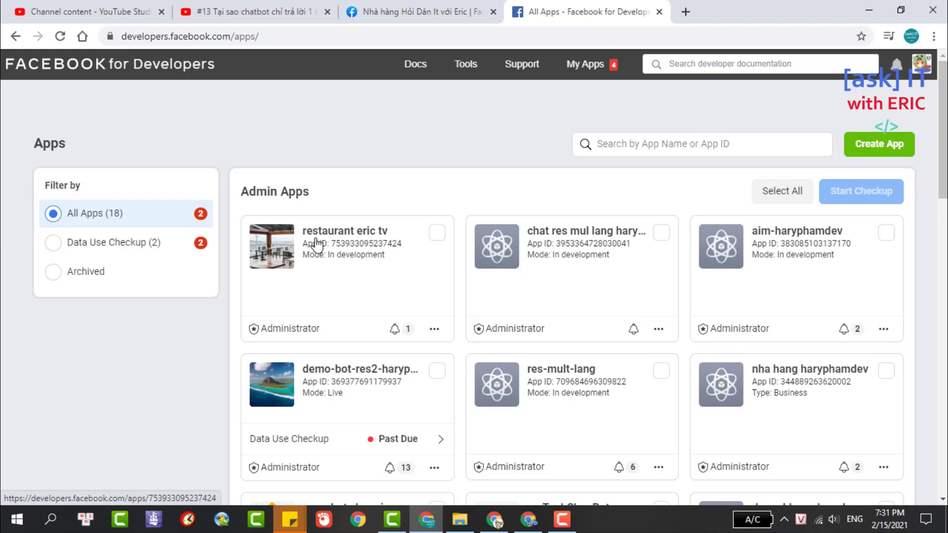
left_click(358, 235)
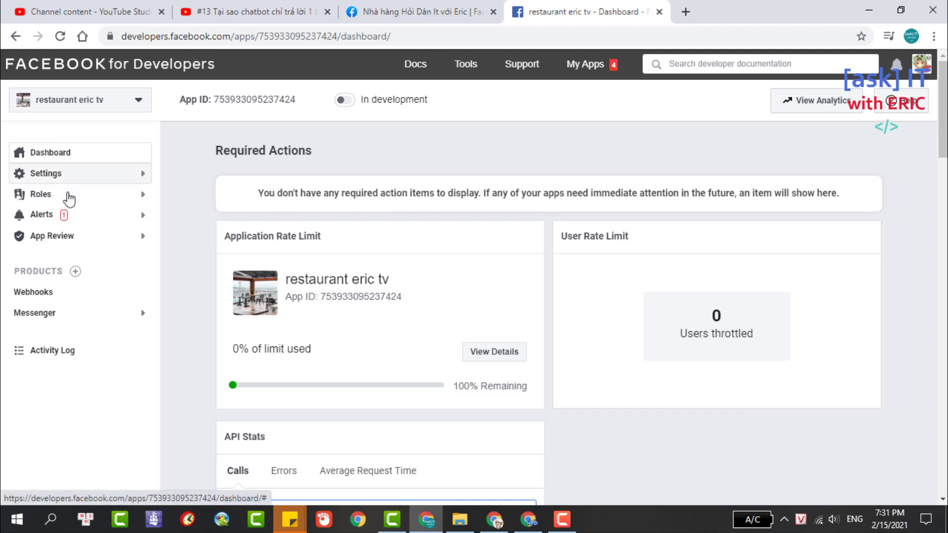
Follow the App Review alert to the request history showing pages_messaging completed
left_click(50, 220)
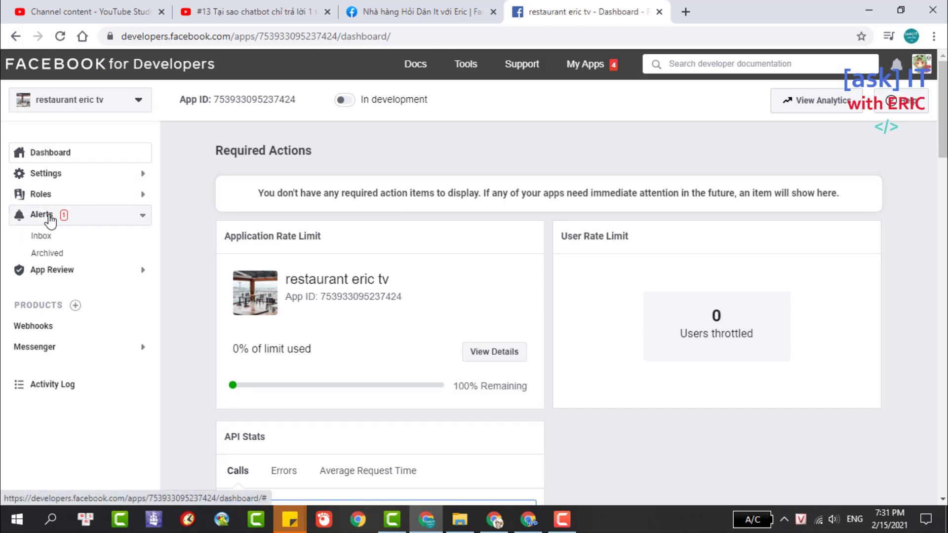
left_click(44, 240)
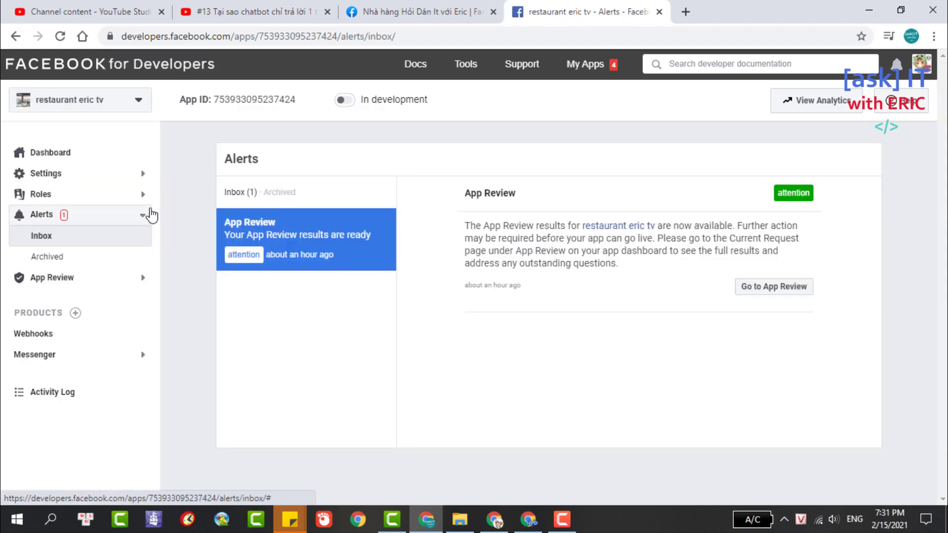
left_click(311, 236)
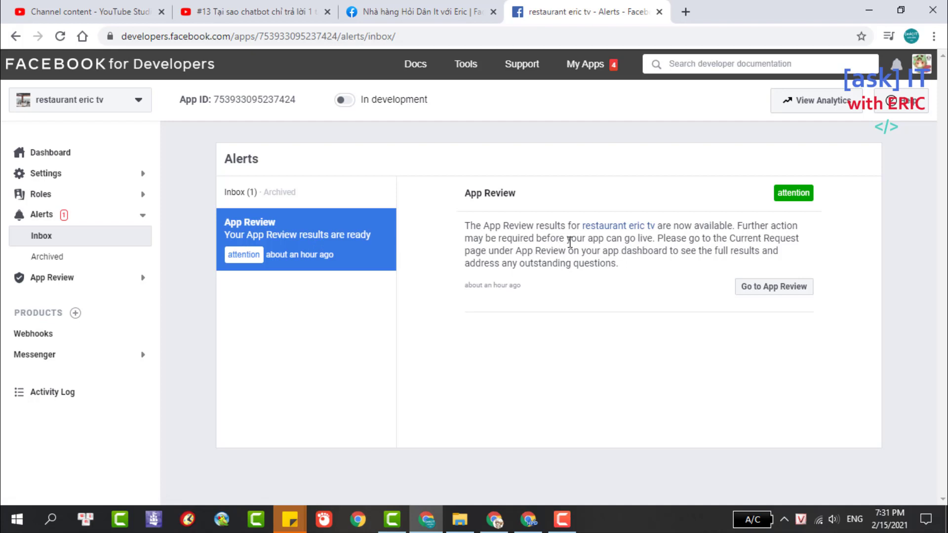
left_click(766, 288)
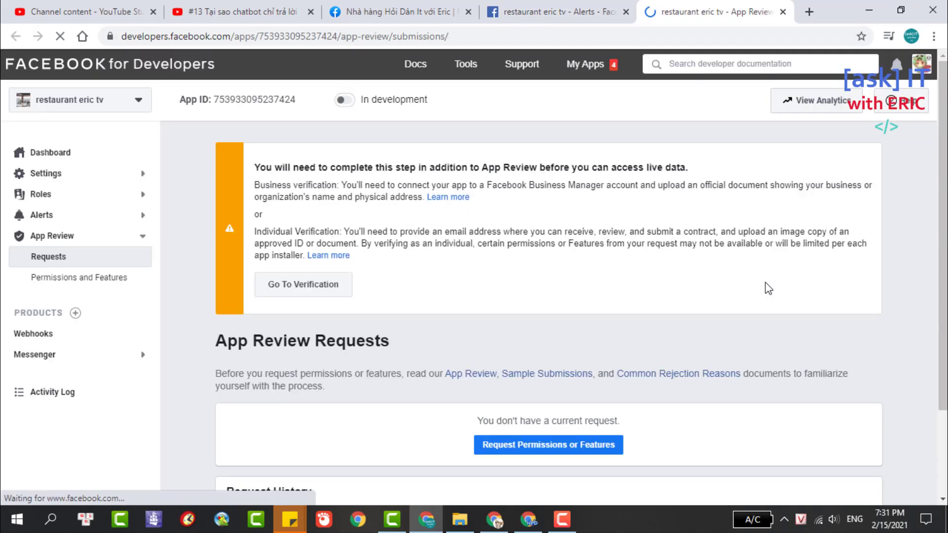
scroll(439, 177, "down", 3)
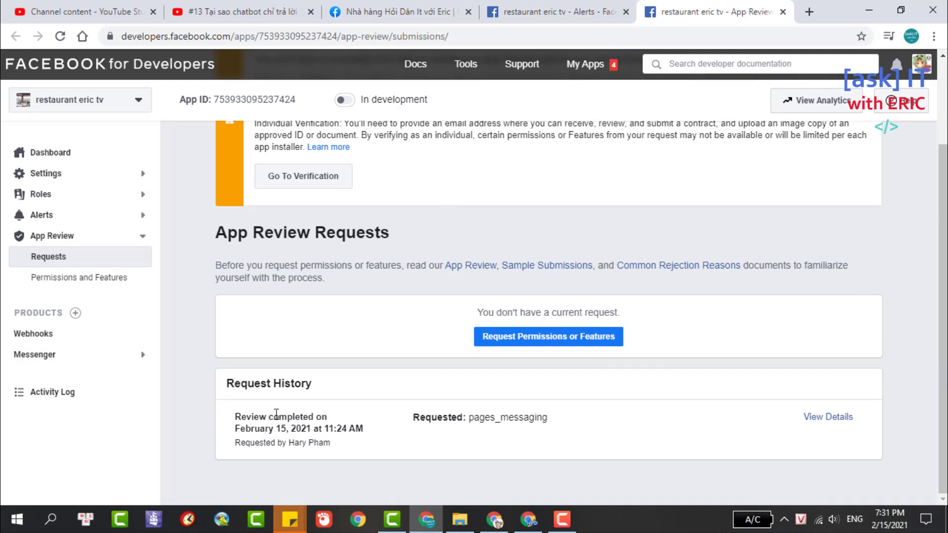
left_click_drag(268, 413, 313, 412)
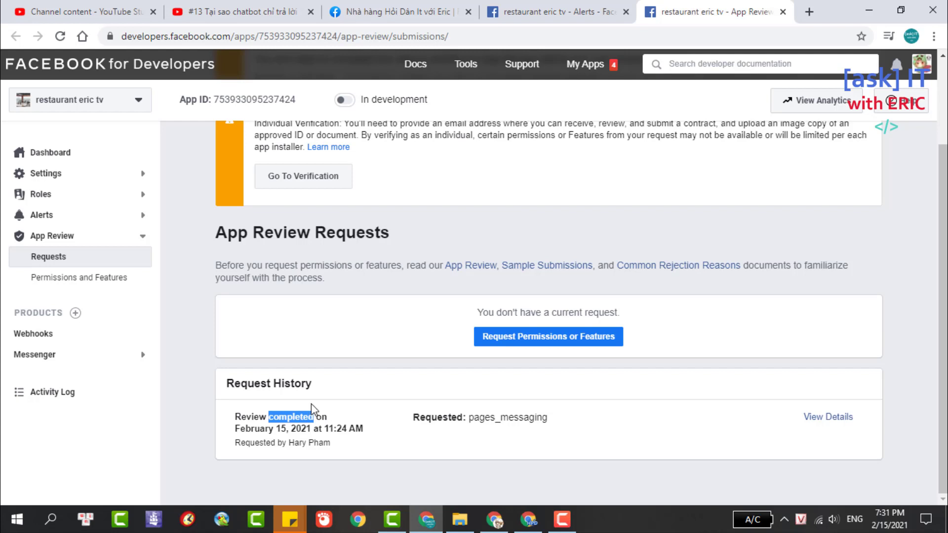
Check in Permissions and Features that pages_messaging still shows Complete Verification
left_click(96, 286)
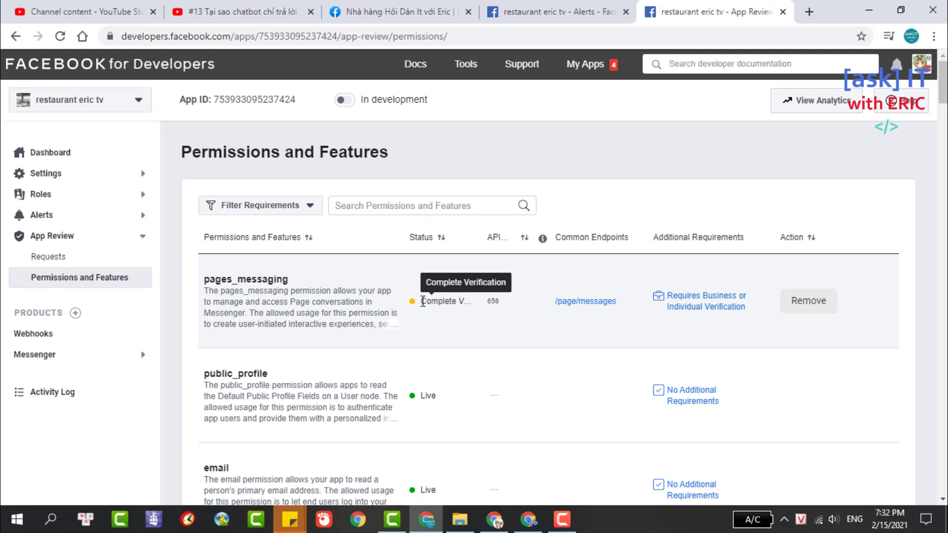
left_click_drag(421, 302, 466, 302)
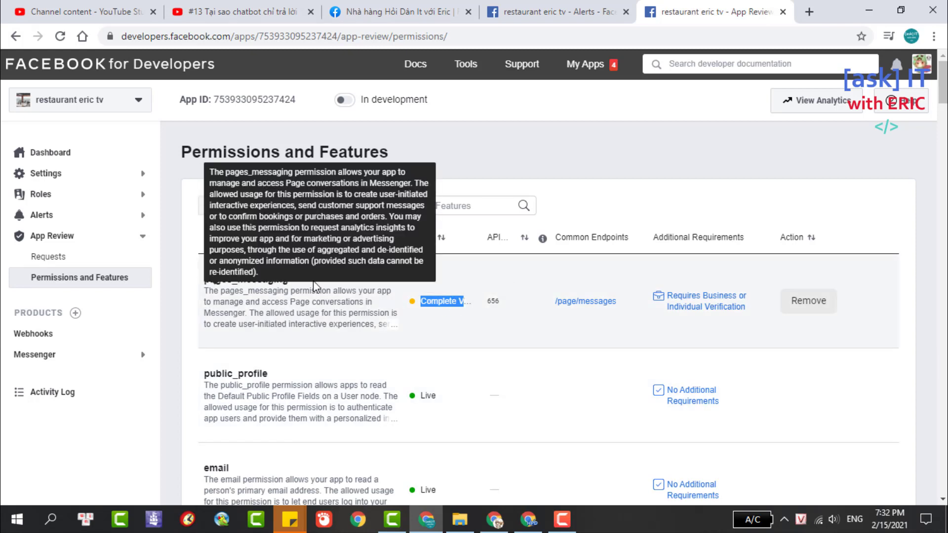
left_click(242, 278)
double_click(243, 278)
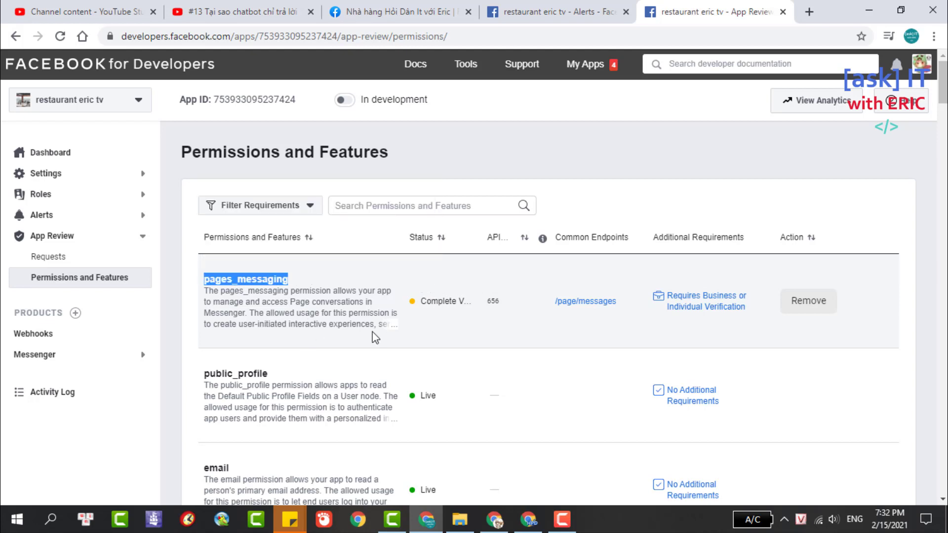
left_click(508, 522)
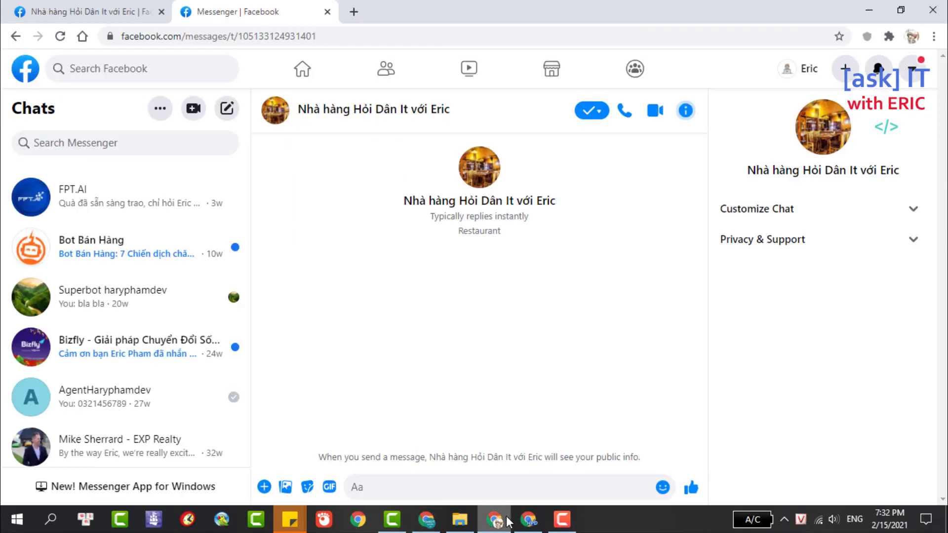
Confirm the signed-in account and send 'ádfasdfasdf' to the restaurant page's chat
left_click(915, 74)
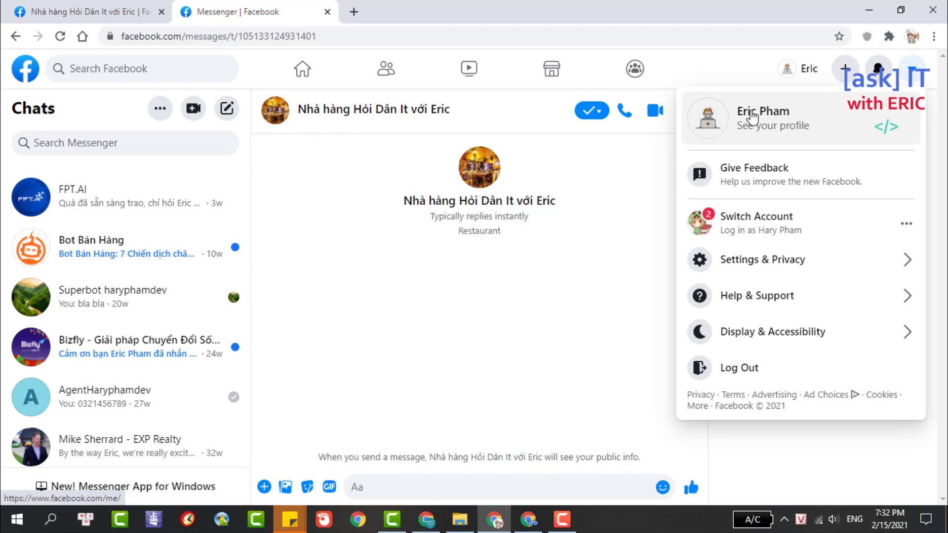
left_click(438, 37)
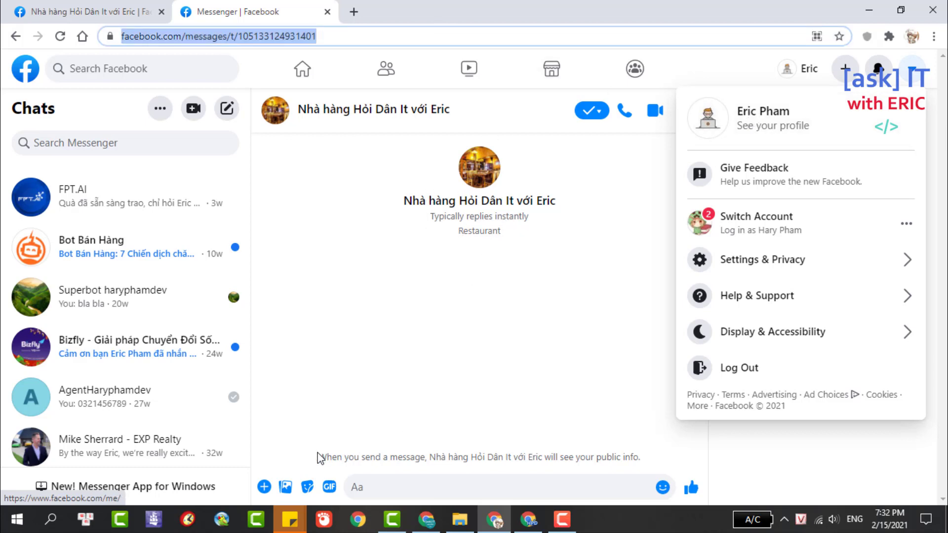
left_click(484, 451)
left_click(609, 443)
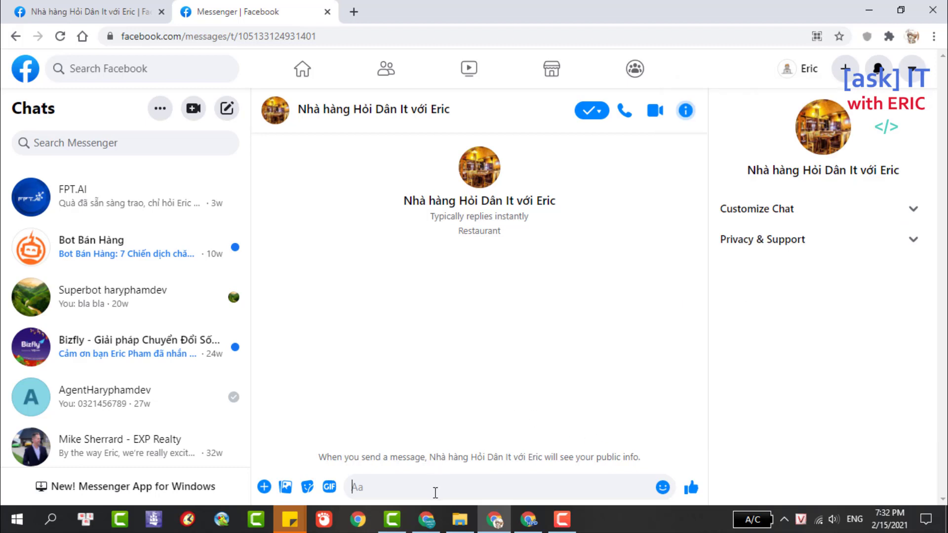
type("ádfasdfasdf")
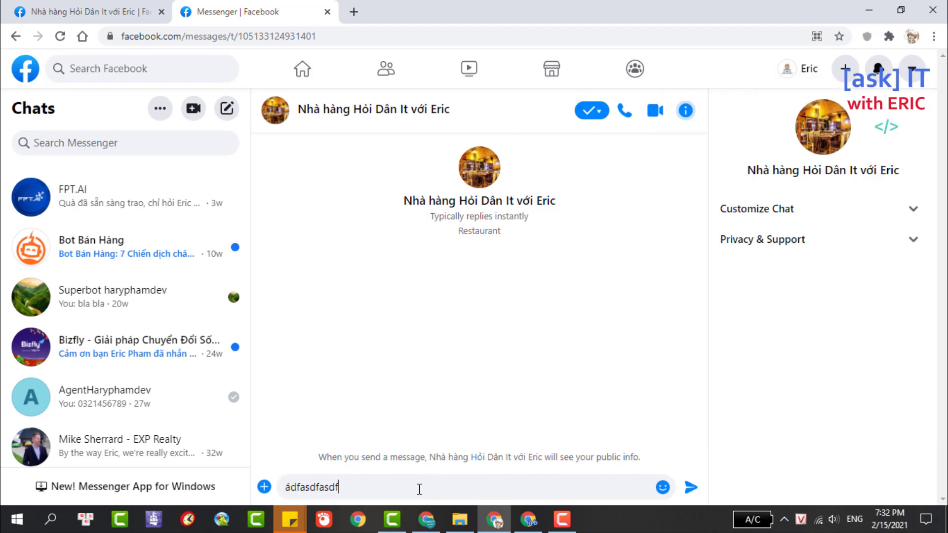
key("Return")
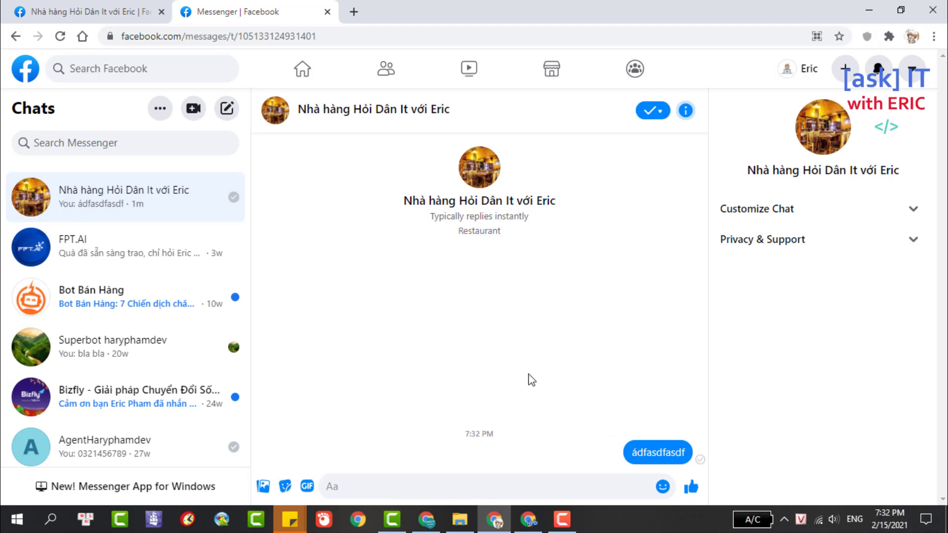
Open the new test-message conversation in the Page Inbox, then return to the app's Alerts
left_click(433, 521)
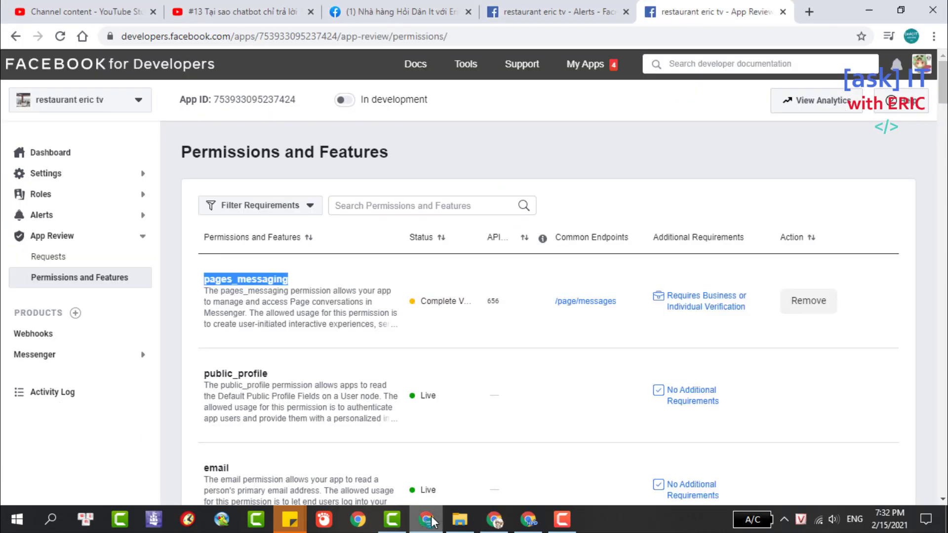
left_click(381, 10)
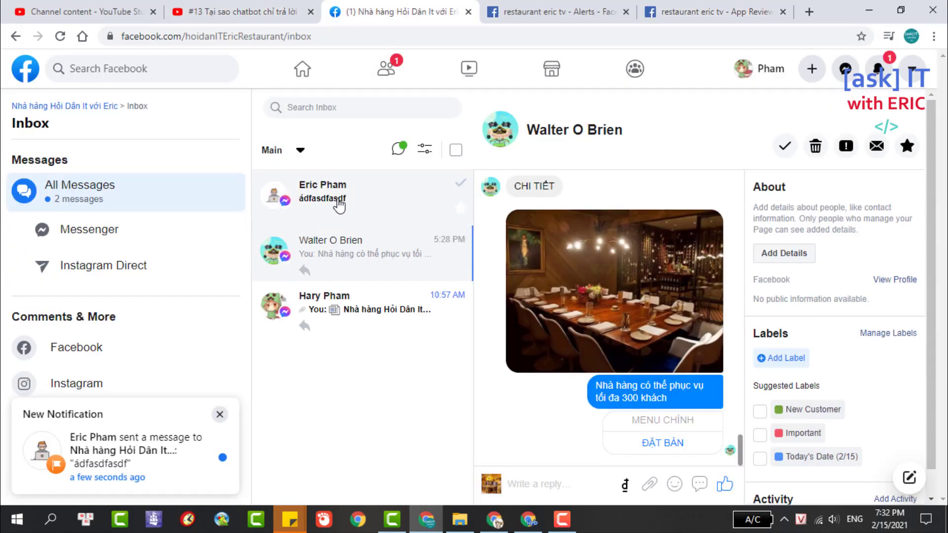
left_click(339, 200)
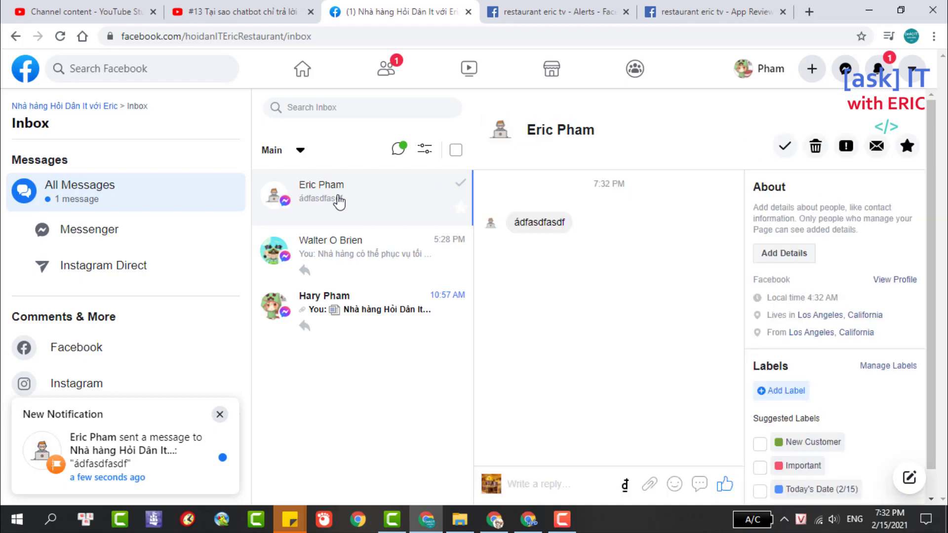
left_click(528, 520)
left_click(426, 520)
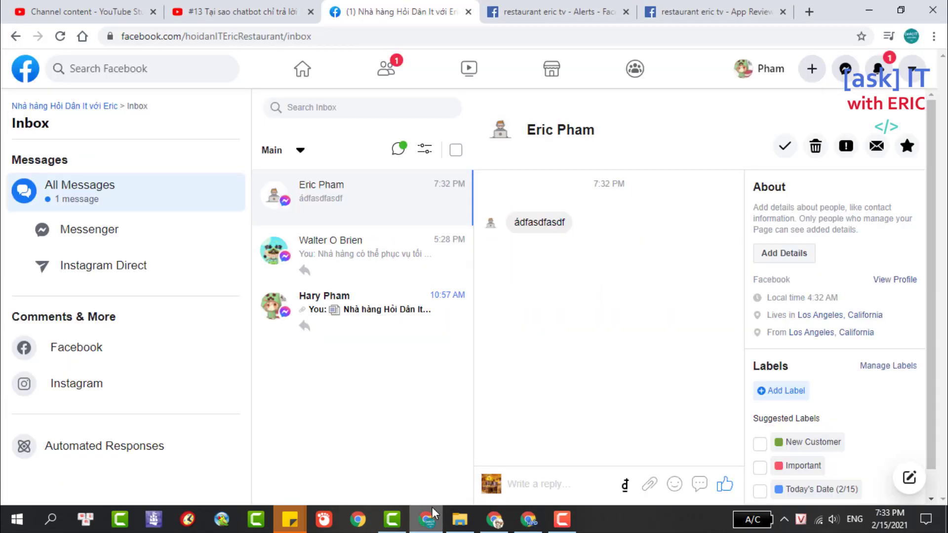
left_click(514, 7)
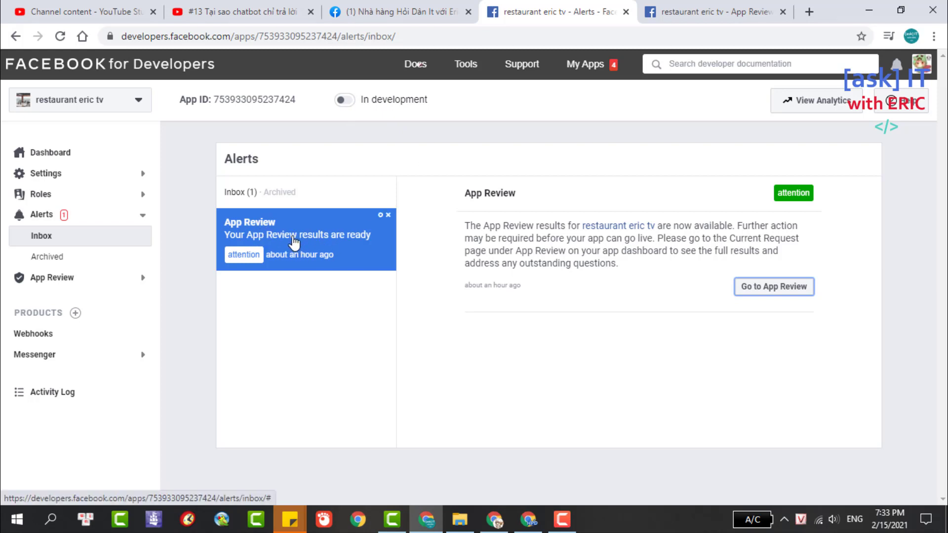
Switch restaurant eric tv from In development to Live mode with Switch Mode
left_click(347, 103)
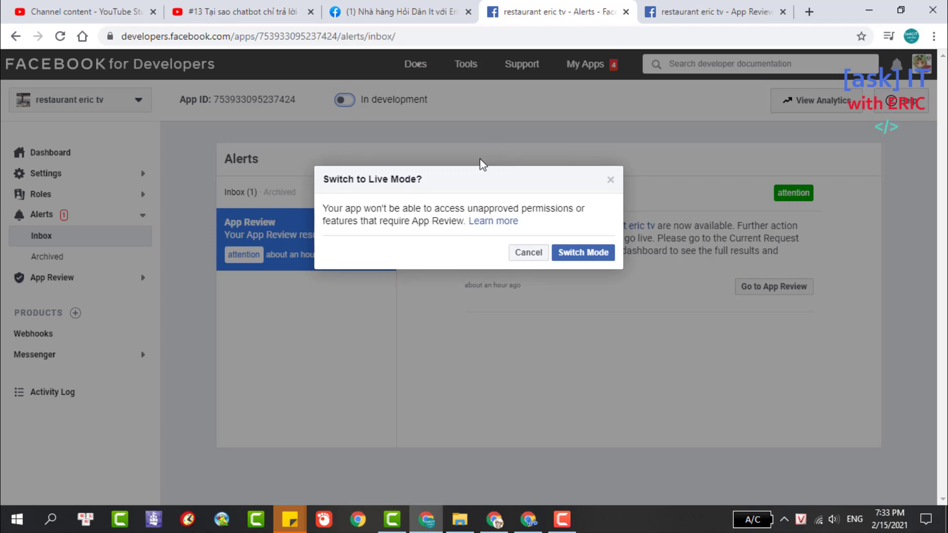
left_click_drag(328, 178, 428, 177)
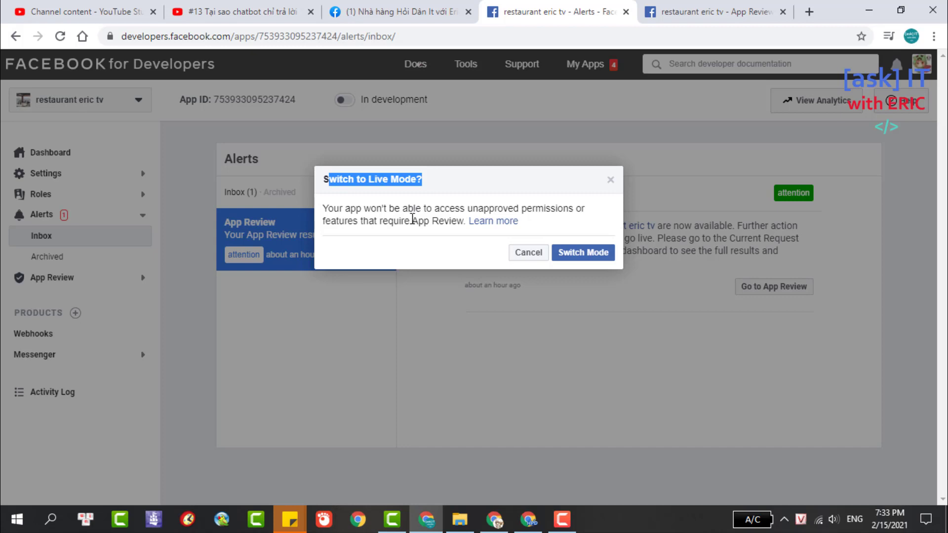
triple_click(351, 182)
left_click(585, 254)
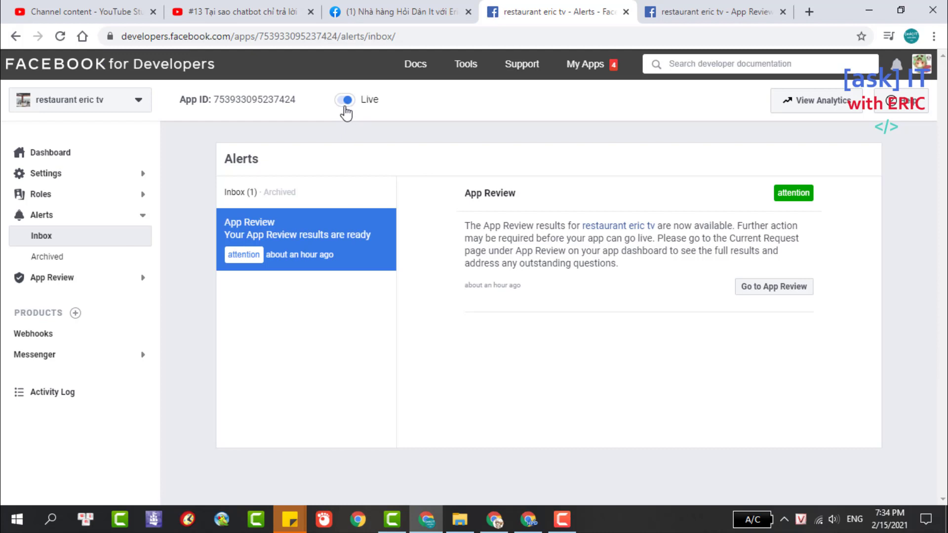
left_click(494, 521)
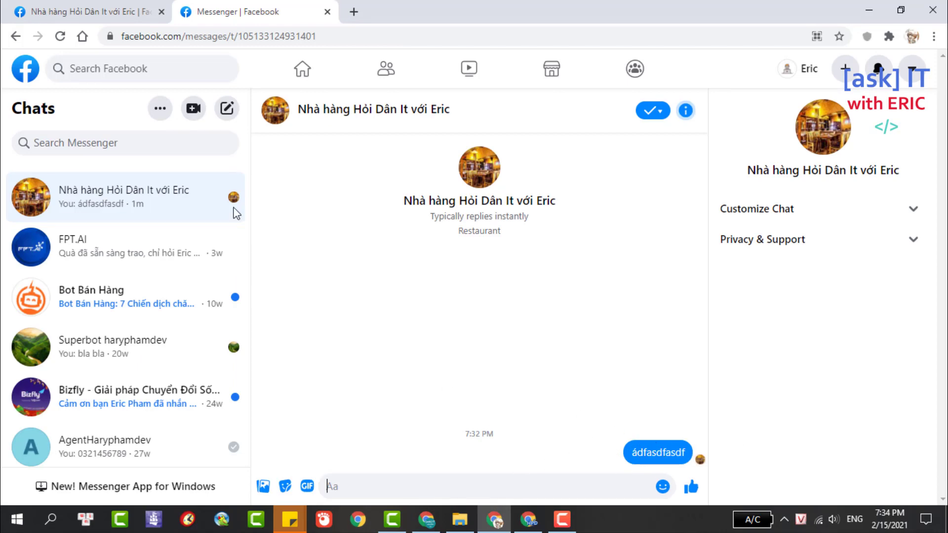
Delete the old conversation with the restaurant page from its chat popup
left_click(50, 6)
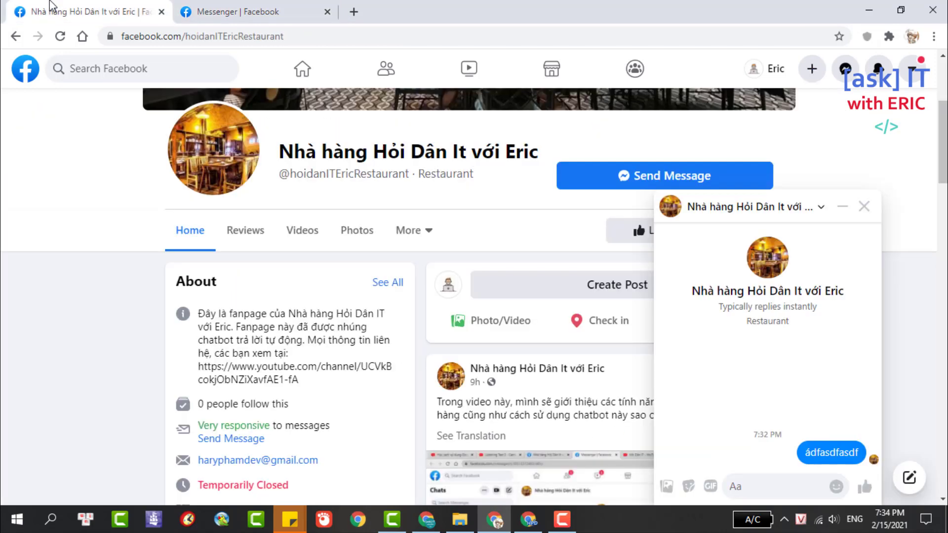
left_click(819, 207)
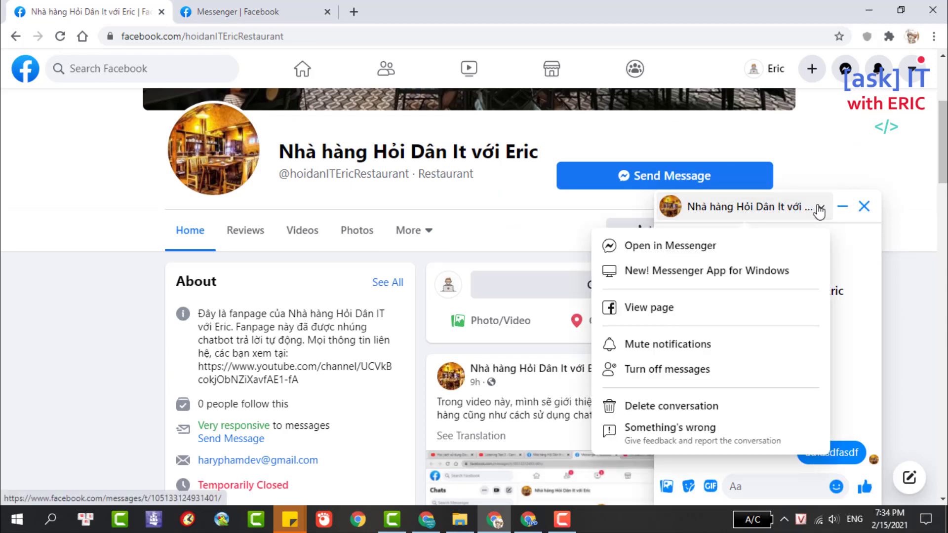
left_click(676, 404)
left_click(574, 312)
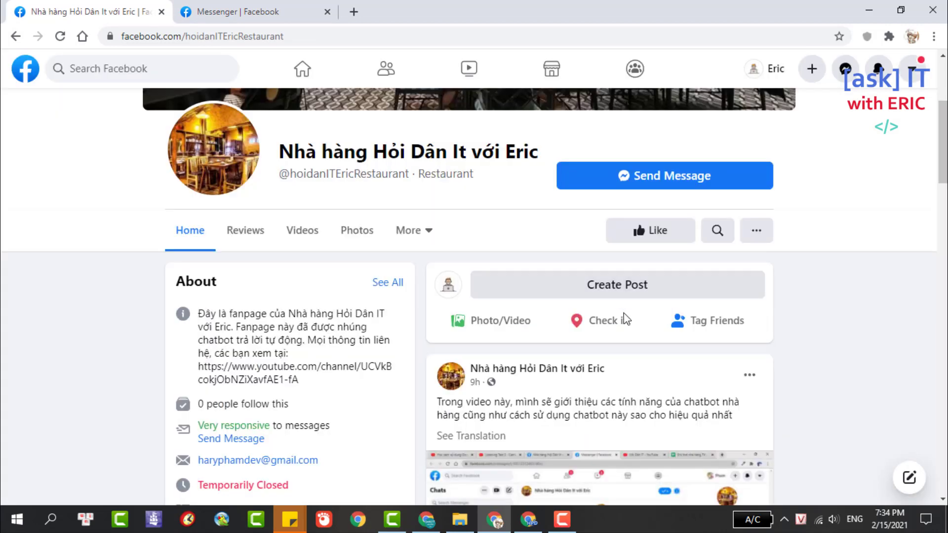
Start a new message to the restaurant and open it in full Messenger
left_click(222, 10)
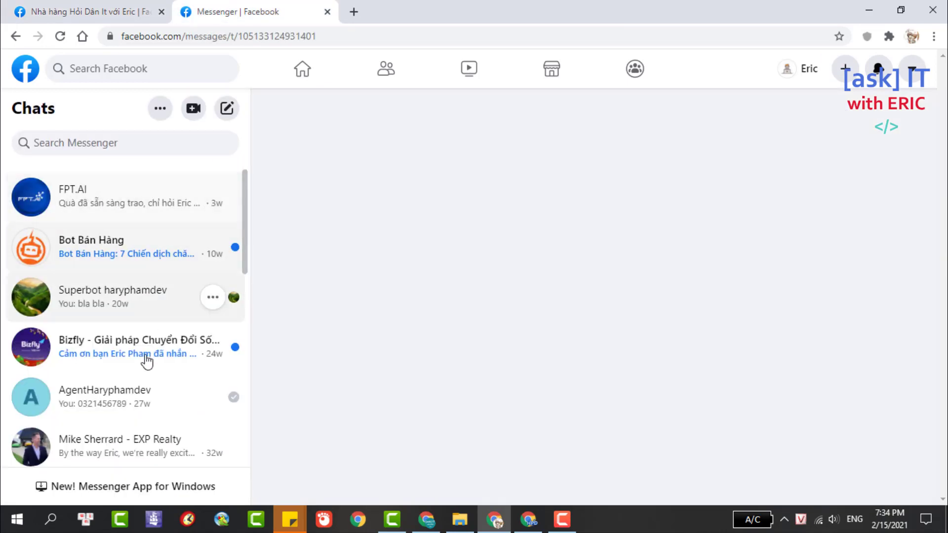
left_click(77, 7)
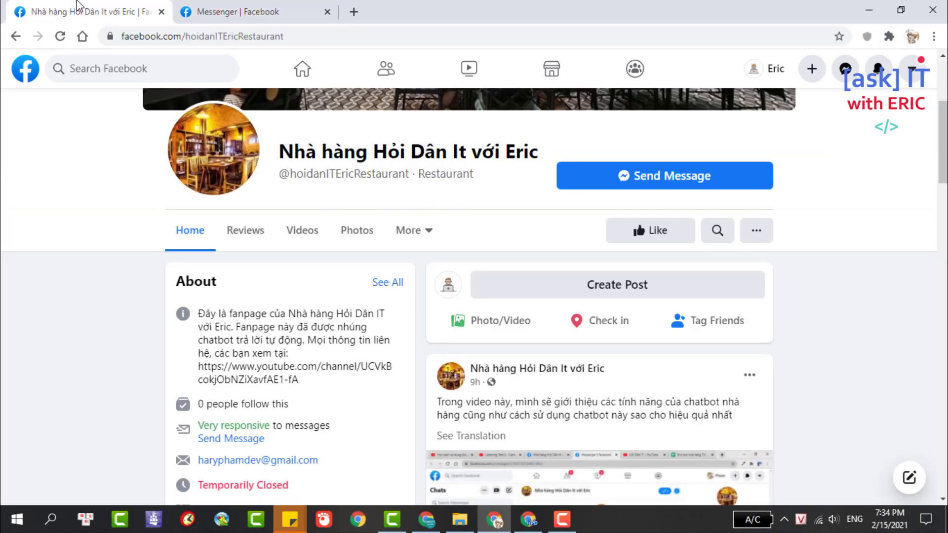
left_click(661, 182)
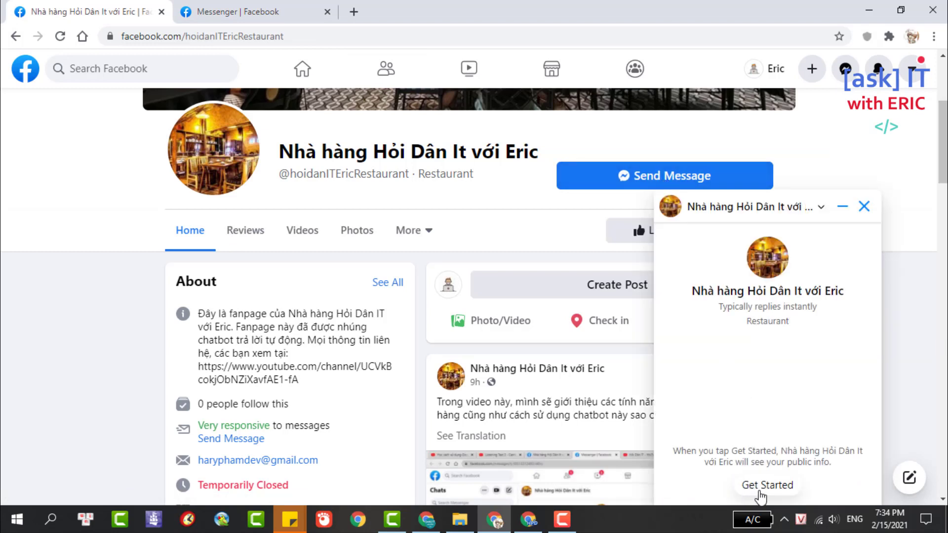
left_click(818, 207)
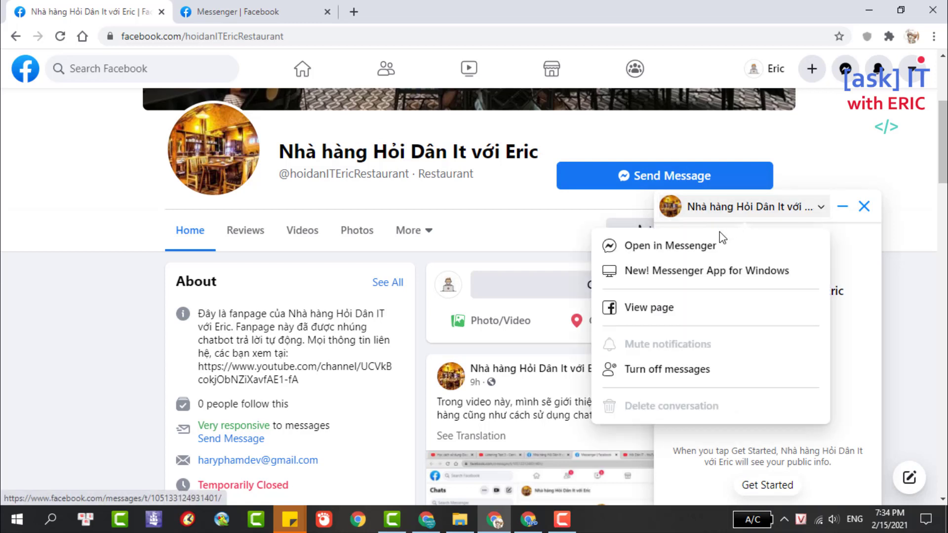
left_click(670, 258)
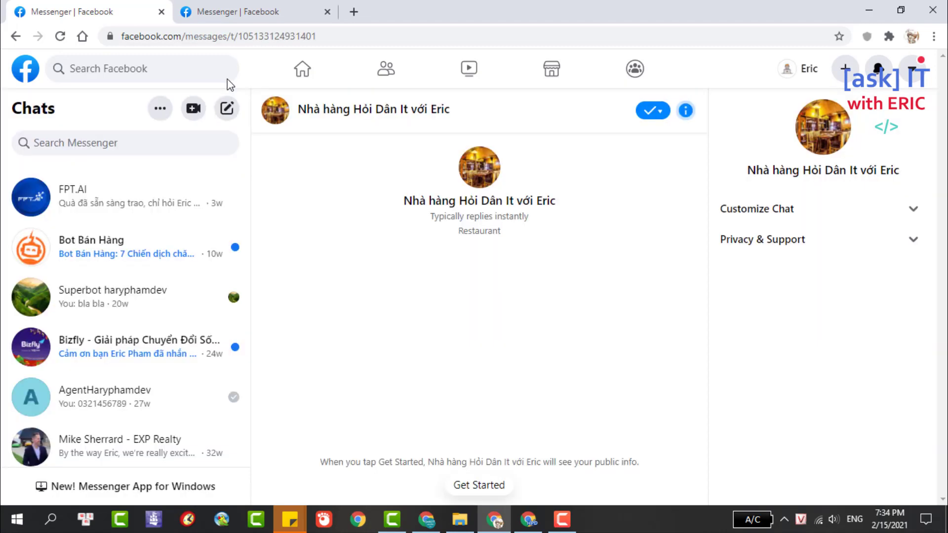
Start the conversation with the restaurant bot using Get Started
left_click(456, 485)
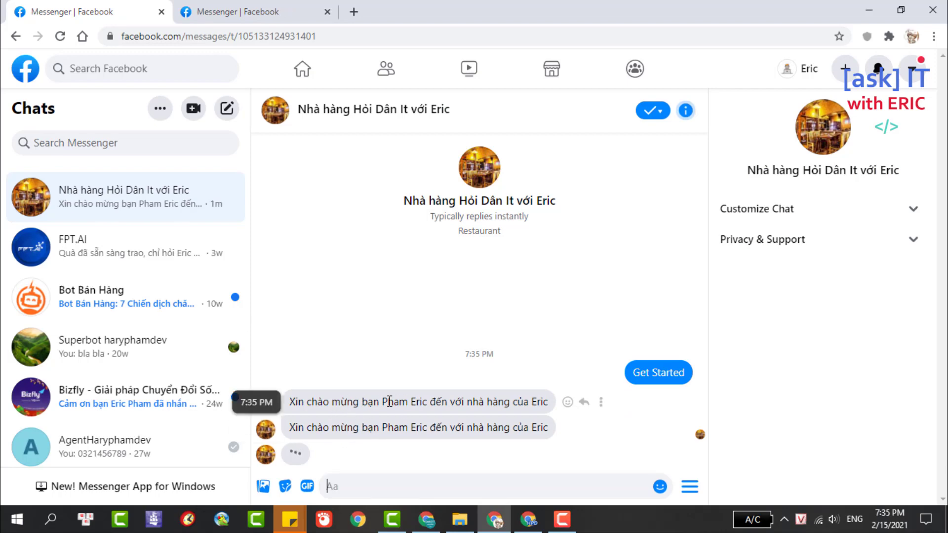
scroll(398, 310, "up", 1)
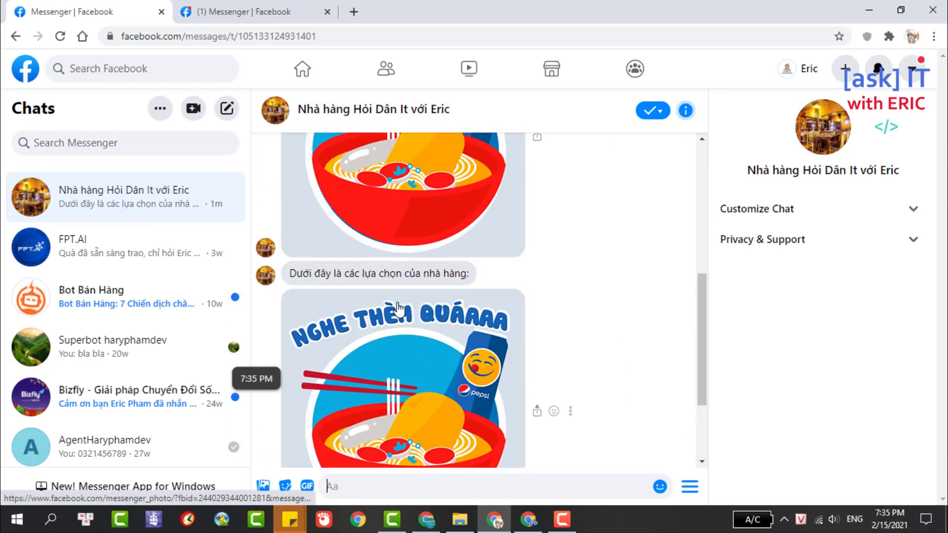
scroll(399, 310, "up", 5)
left_click_drag(382, 302, 432, 300)
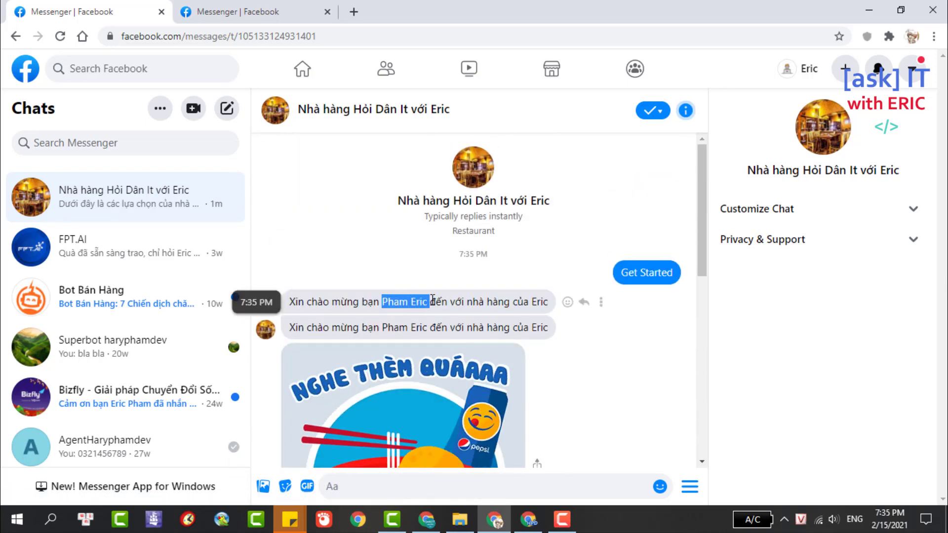
scroll(401, 250, "down", 5)
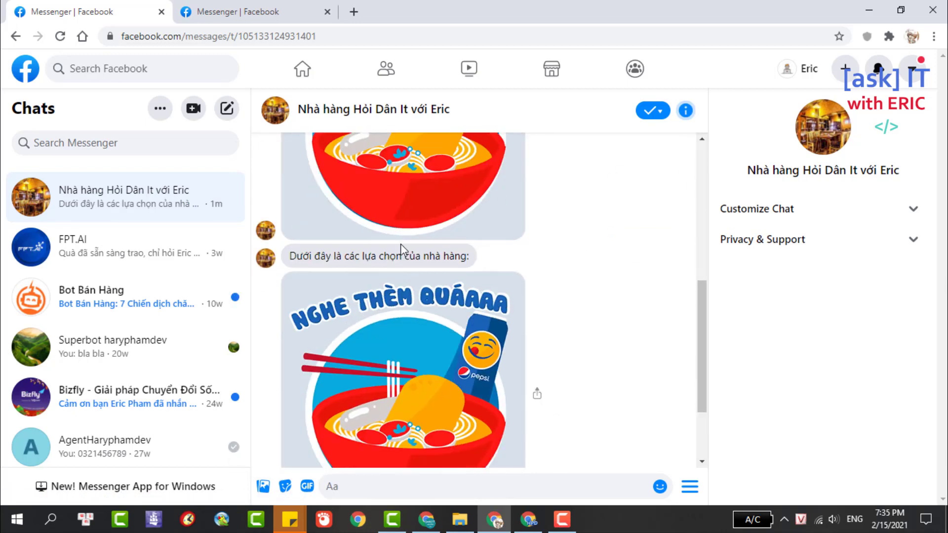
scroll(401, 244, "down", 2)
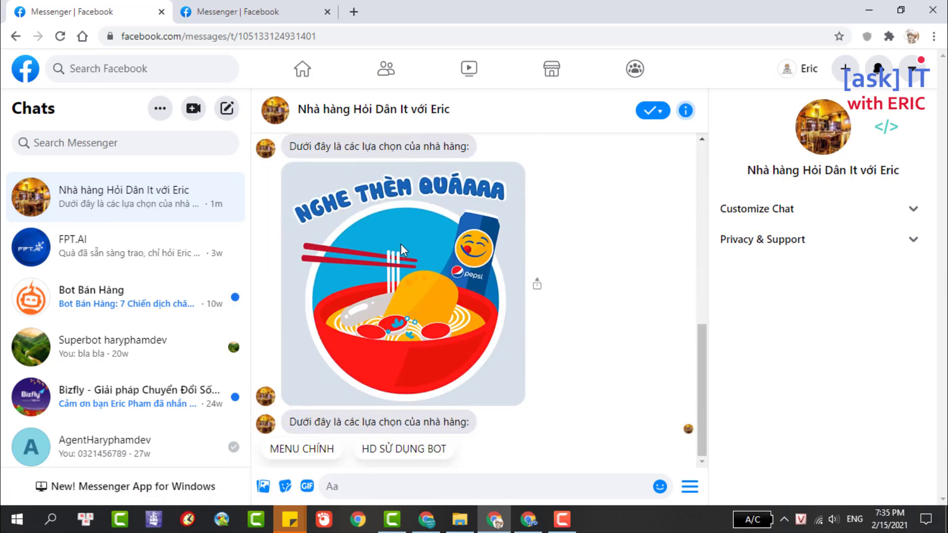
Restart the bot via the persistent menu's Khởi động lại bot and highlight its welcome messages
left_click(698, 488)
left_click(528, 448)
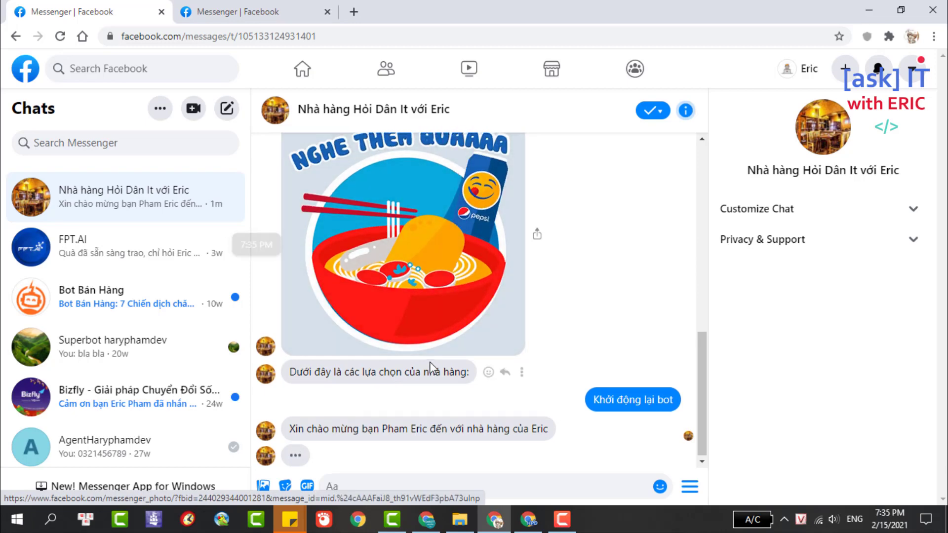
left_click_drag(294, 279, 543, 278)
left_click(315, 302)
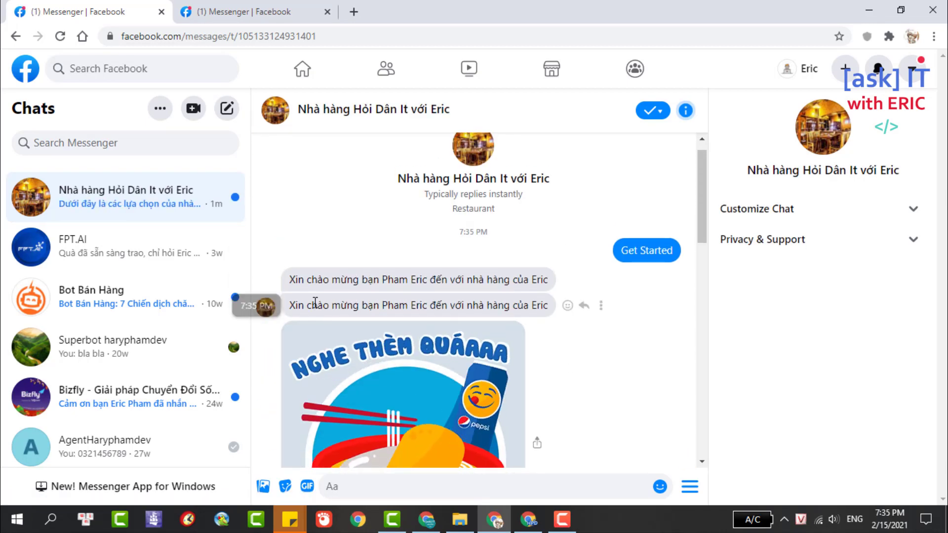
triple_click(315, 302)
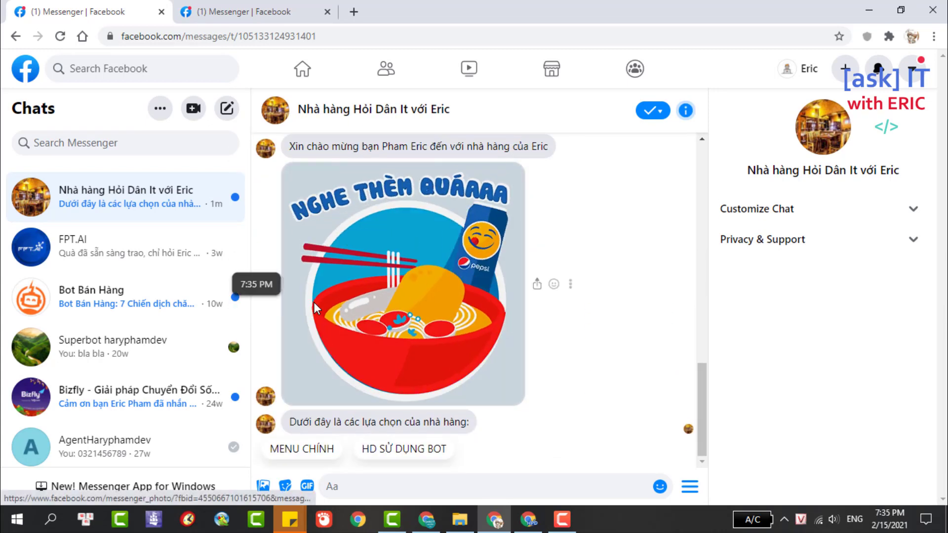
Ask the bot for MENU CHÍNH and briefly check the personal profile page
left_click(310, 450)
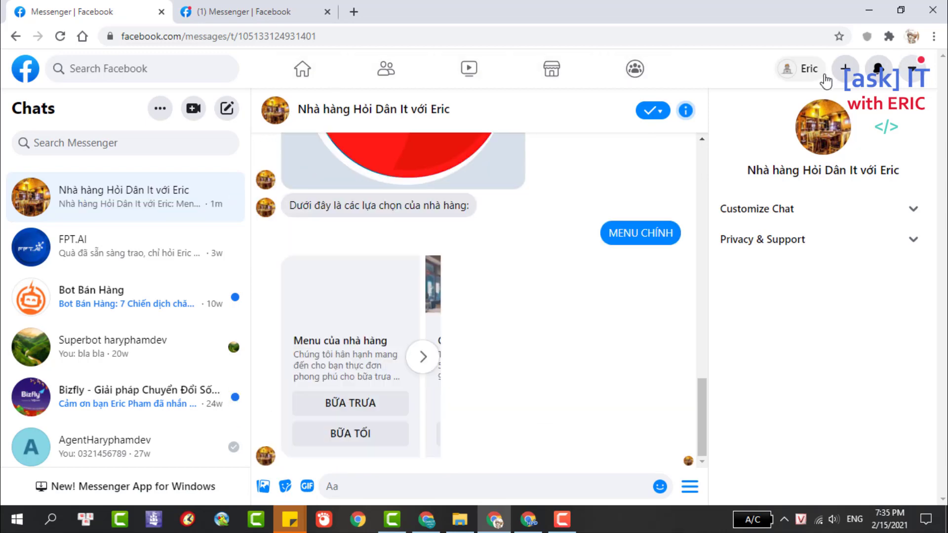
left_click(805, 73)
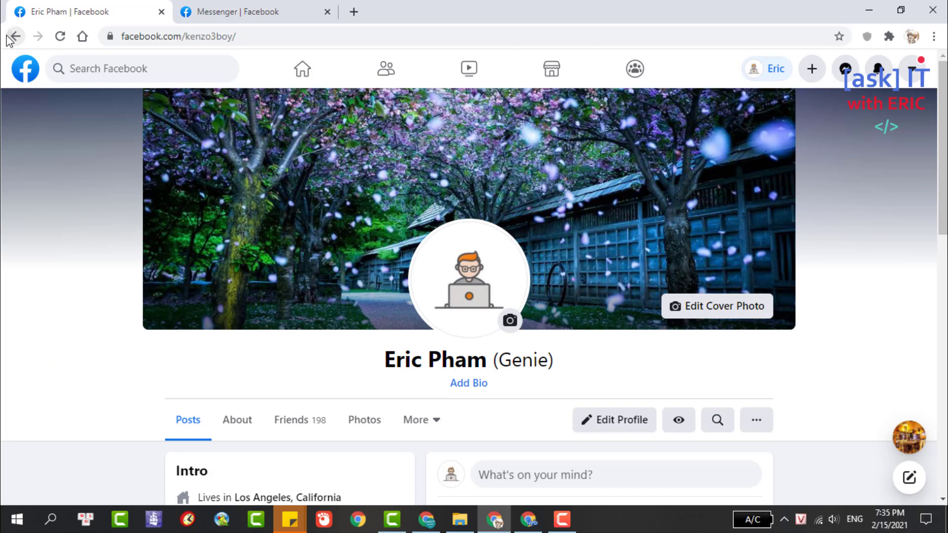
left_click(15, 36)
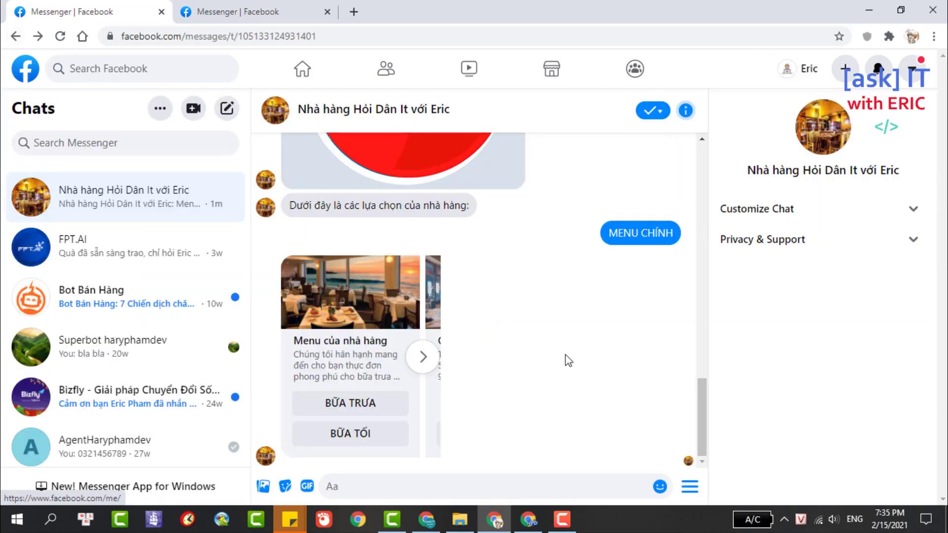
Visit the linked Facebook Page from the bot menu, then open the table booking form from the carousel
left_click(690, 487)
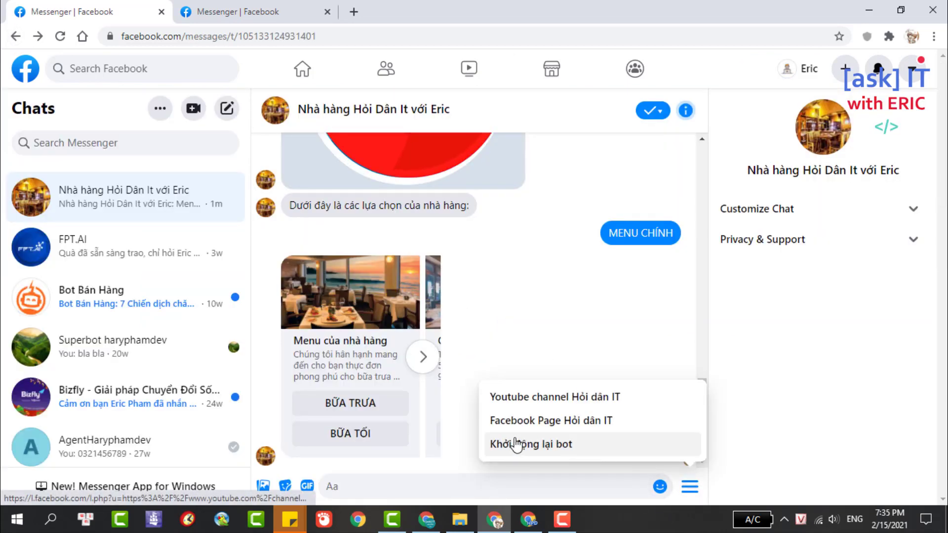
left_click(539, 425)
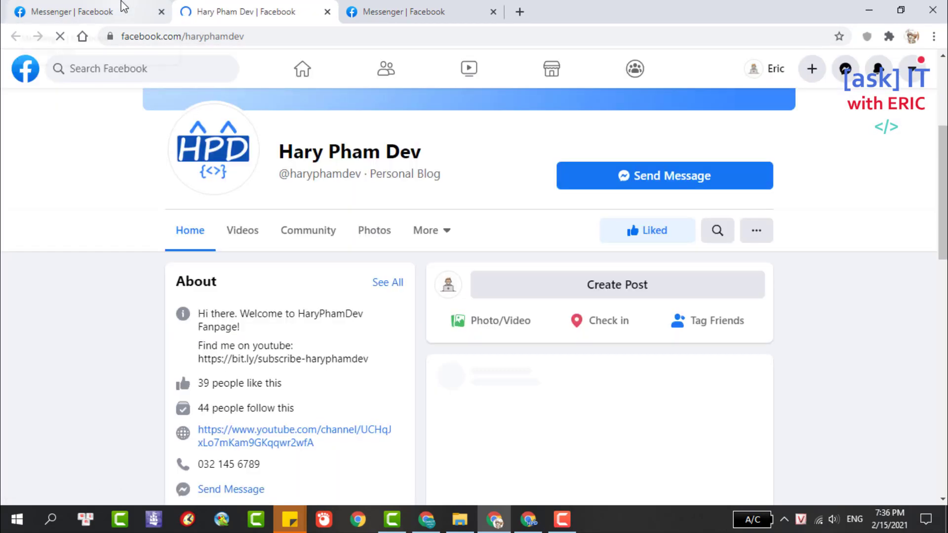
left_click(123, 7)
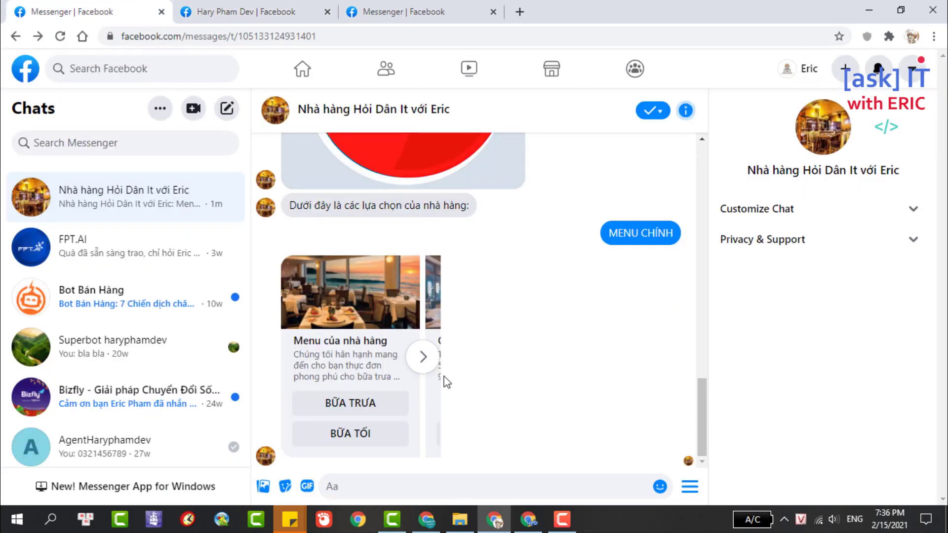
left_click(422, 355)
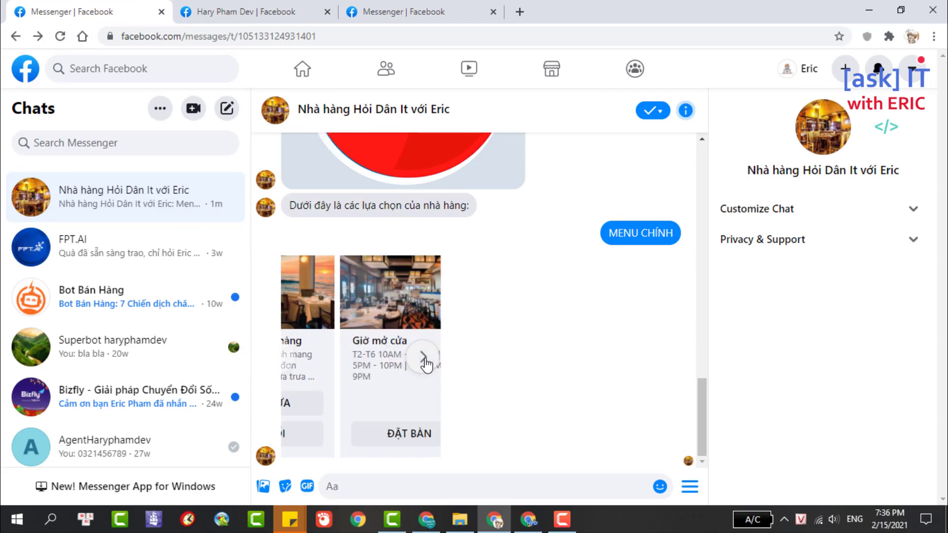
left_click(378, 431)
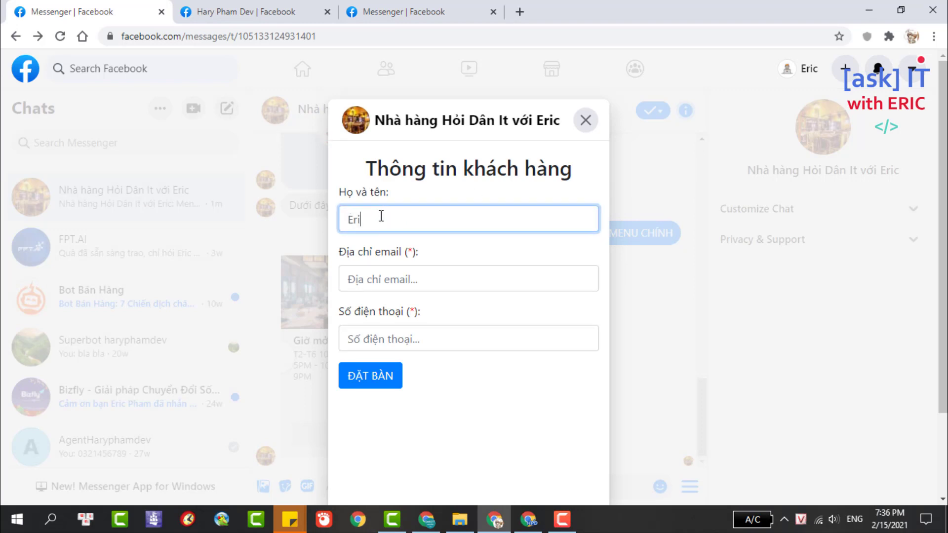
Enter the customer's email and phone number, submit with ĐẶT BÀN, and highlight the booking reply
left_click(423, 276)
type("ề")
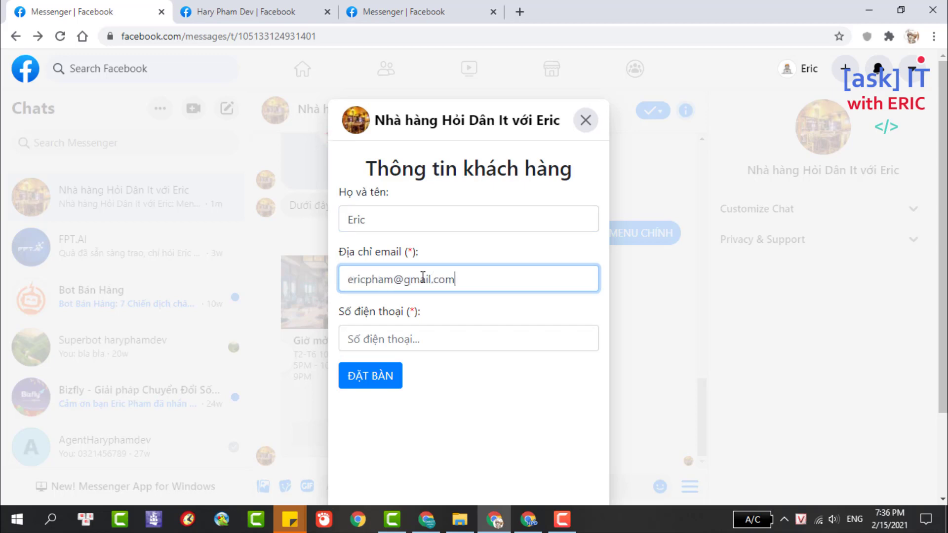
key("Tab")
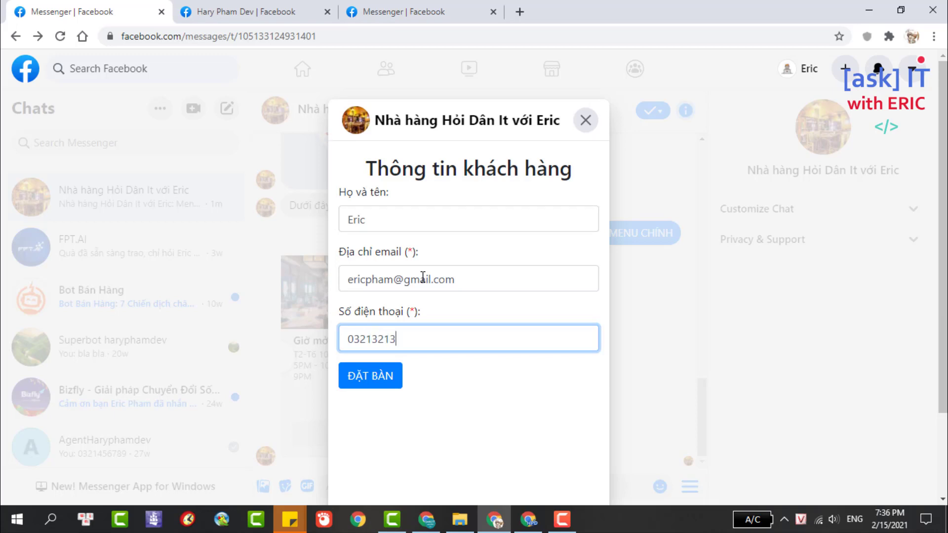
left_click(395, 378)
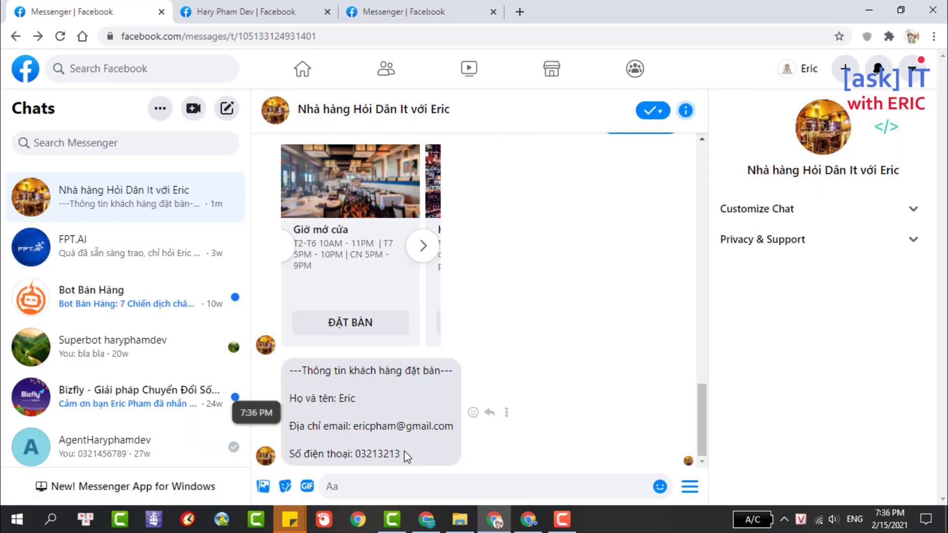
left_click_drag(404, 455, 304, 409)
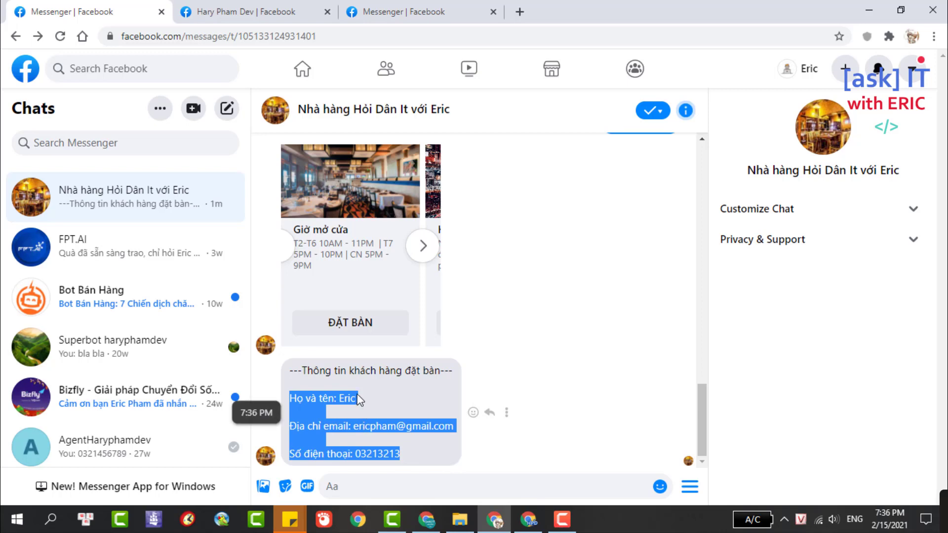
In the other browser window, launch Google Sheets from the apps list in a new tab
left_click(427, 522)
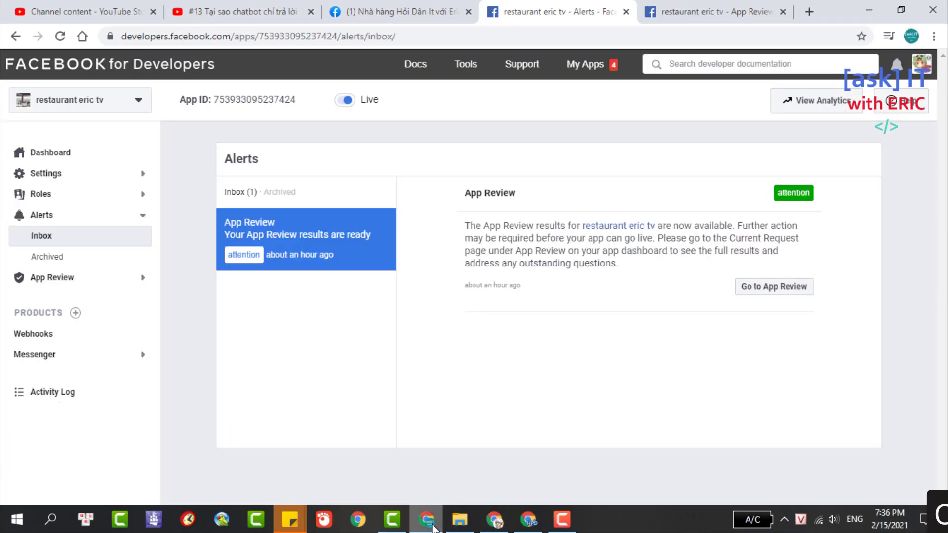
left_click(808, 12)
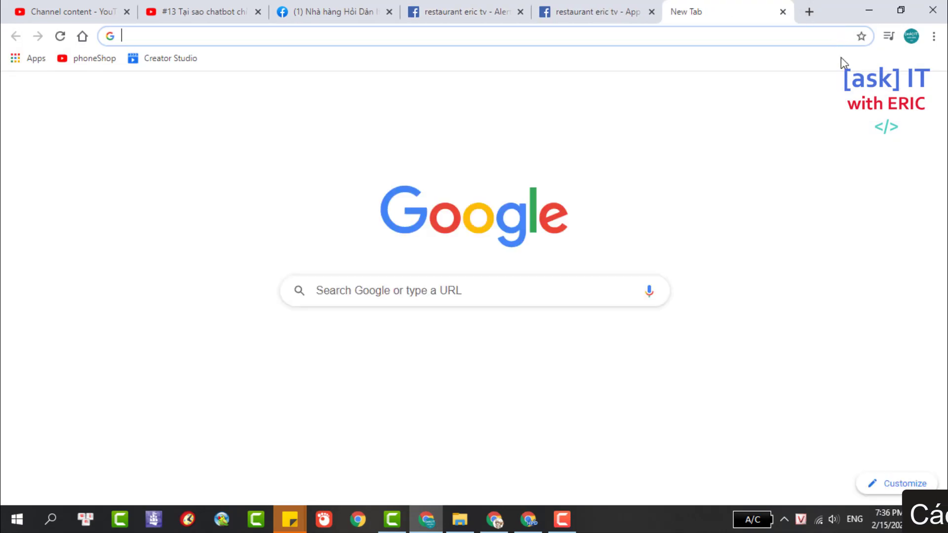
left_click(880, 93)
scroll(837, 319, "down", 5)
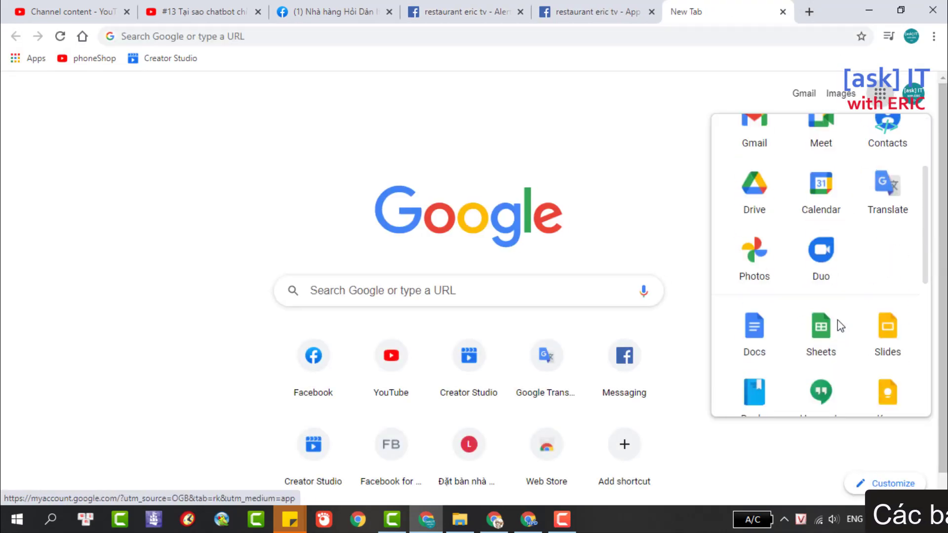
left_click(823, 226)
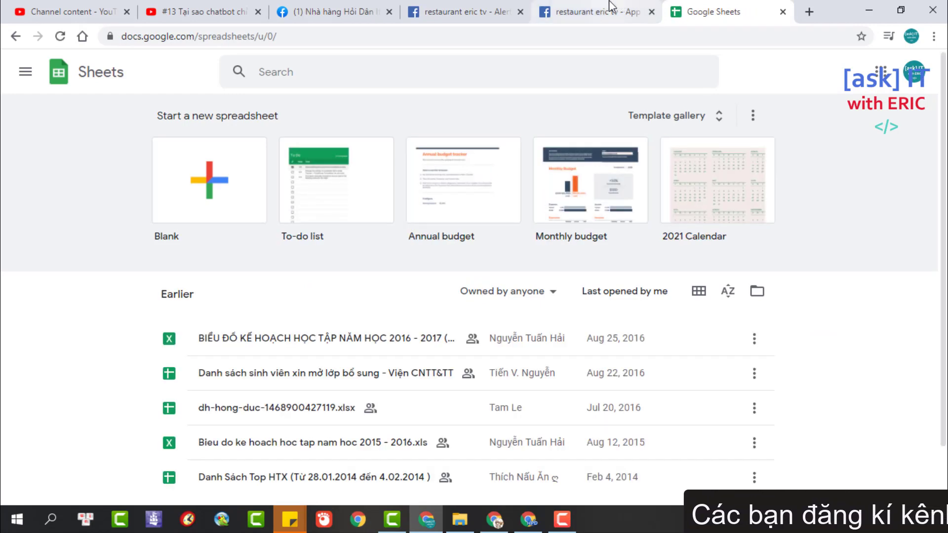
left_click(623, 10)
Switch to a different Chrome profile, open Google Sheets there, and close the leftover Google tab
left_click(909, 36)
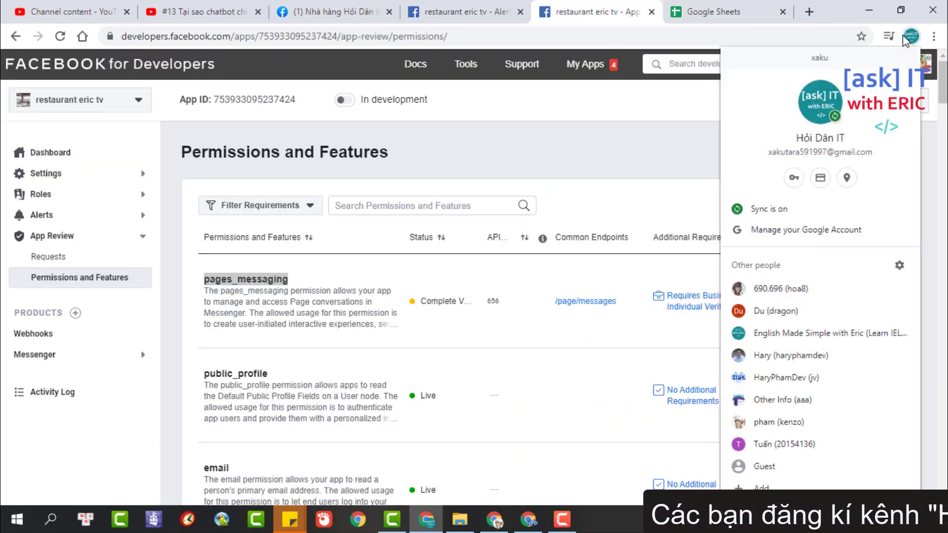
left_click(810, 400)
left_click(196, 14)
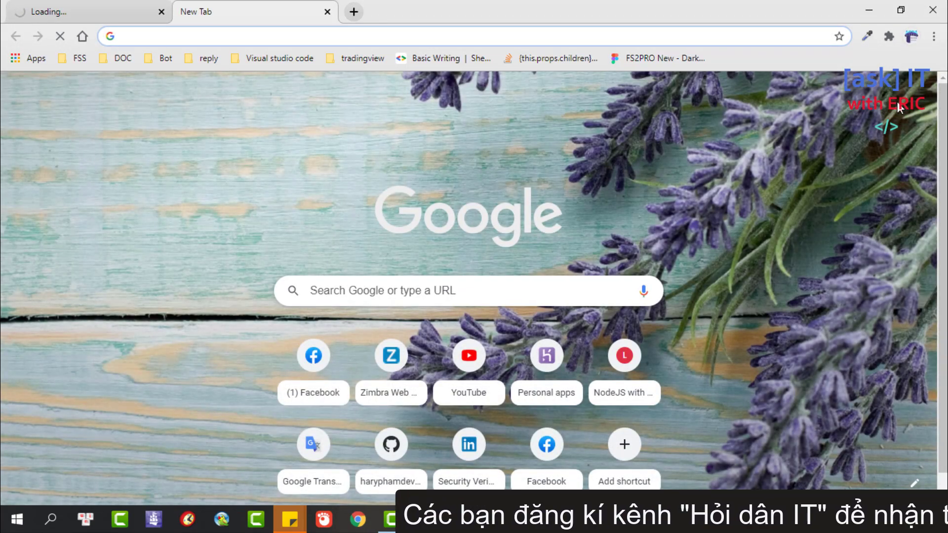
left_click(884, 103)
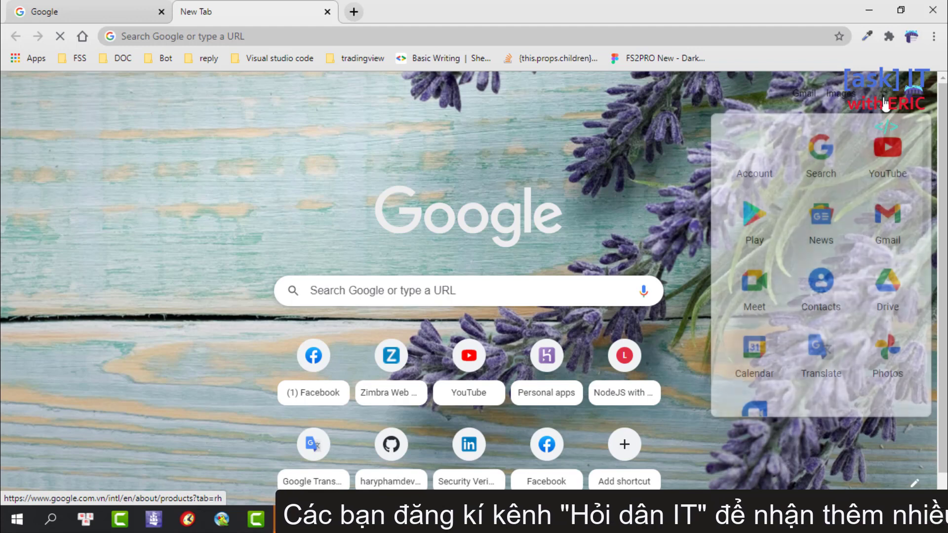
scroll(814, 294, "down", 5)
left_click(819, 228)
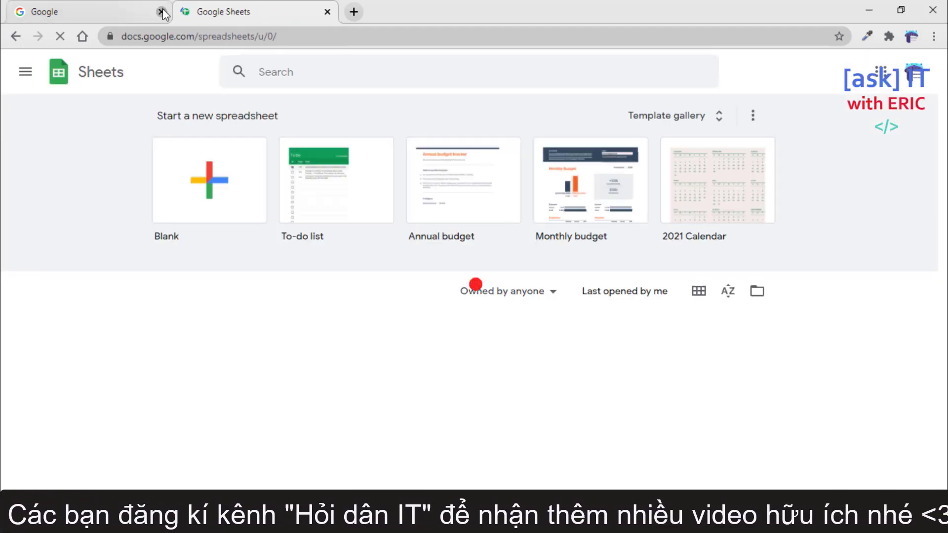
left_click(161, 12)
Open the Eric bot nhà hàng TV spreadsheet and inspect row 3's email, phone, time and name
left_click(237, 341)
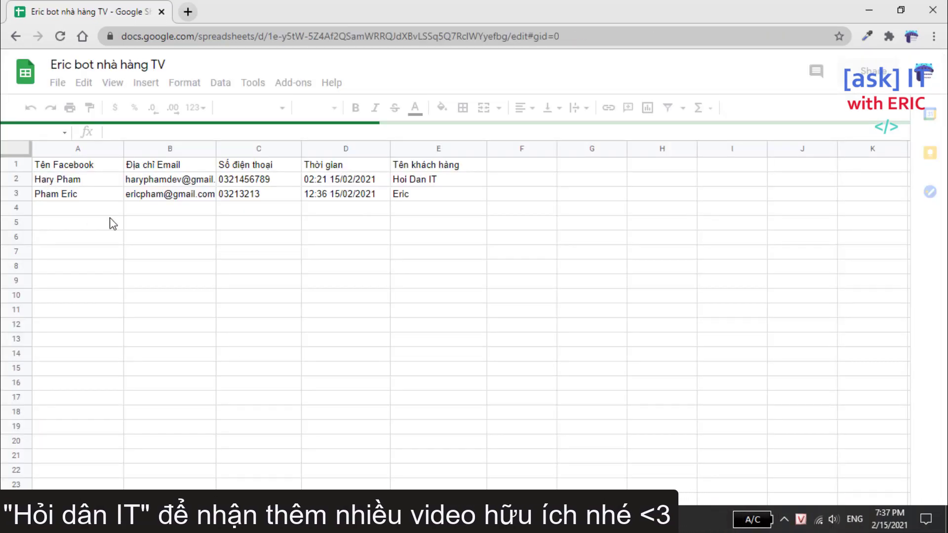
left_click(16, 190)
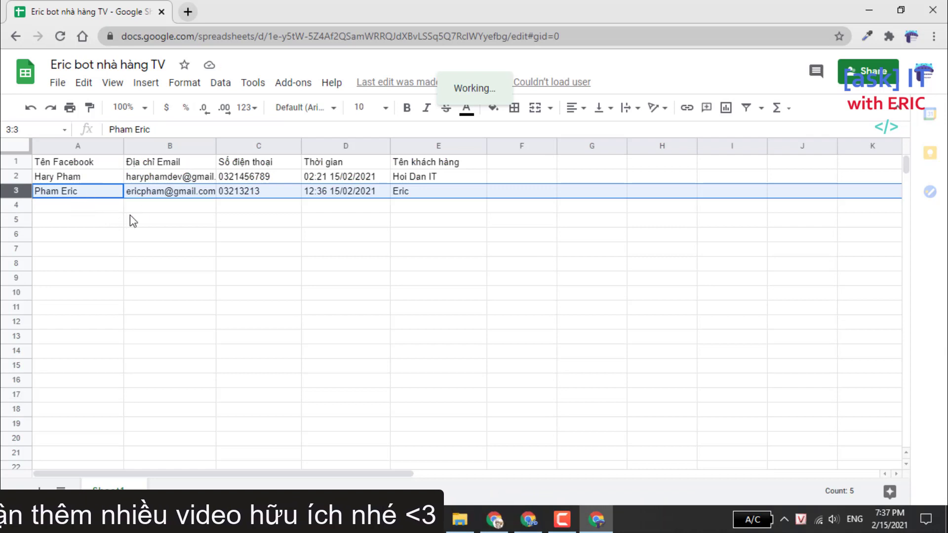
left_click(159, 196)
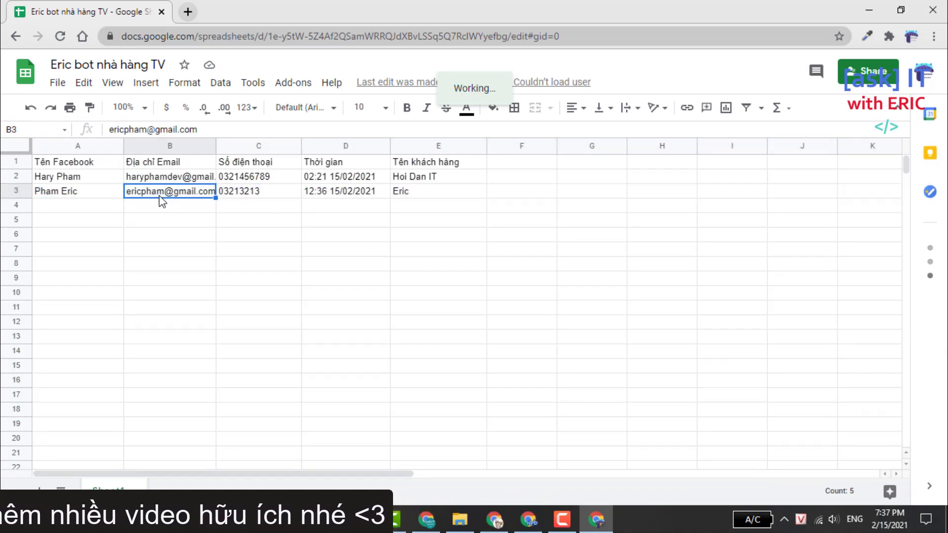
left_click(251, 197)
left_click(335, 198)
left_click(425, 200)
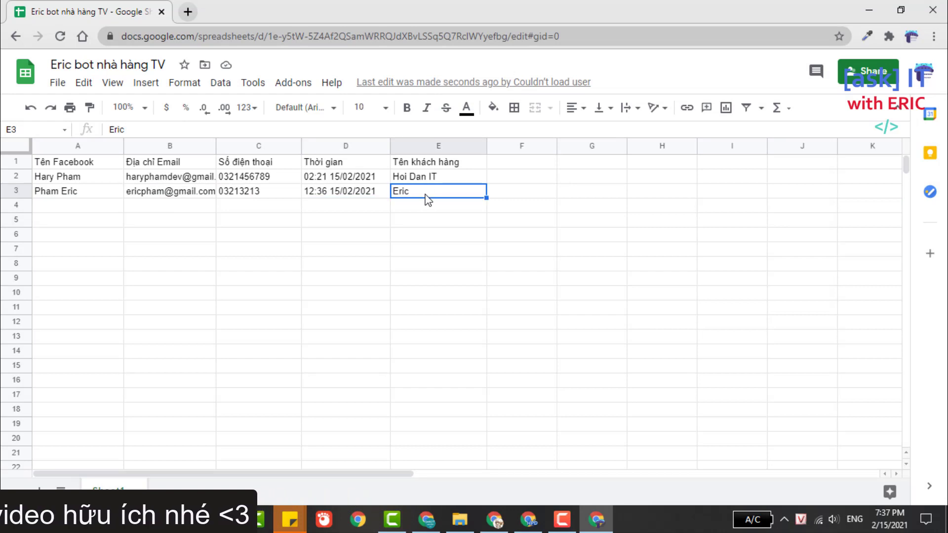
Select the booking times in column D, then go back to the Facebook for Developers window
left_click_drag(334, 221, 318, 163)
left_click(439, 225)
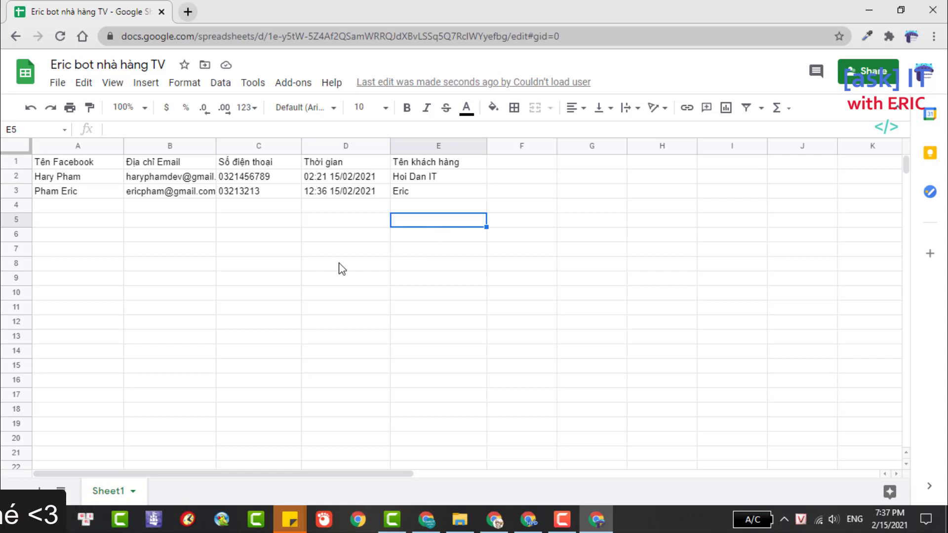
left_click_drag(323, 203, 319, 167)
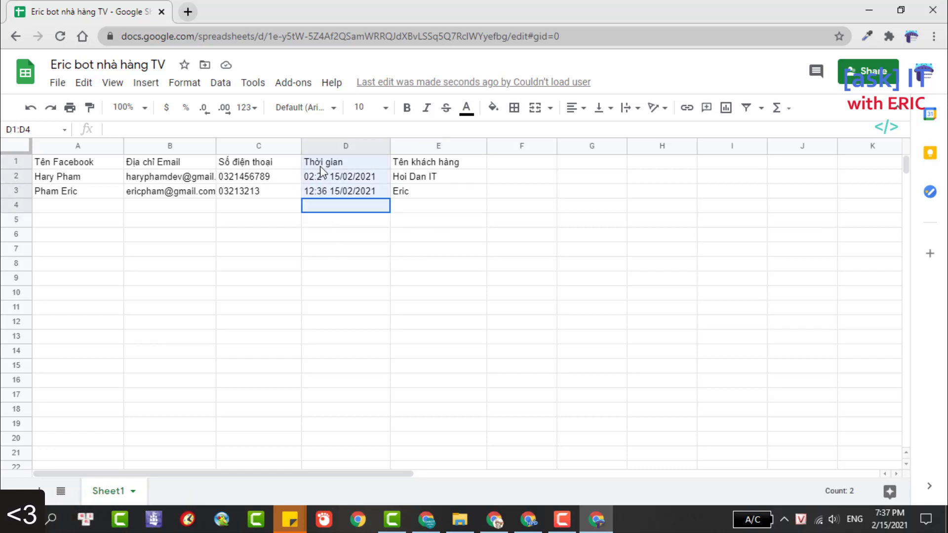
left_click(427, 518)
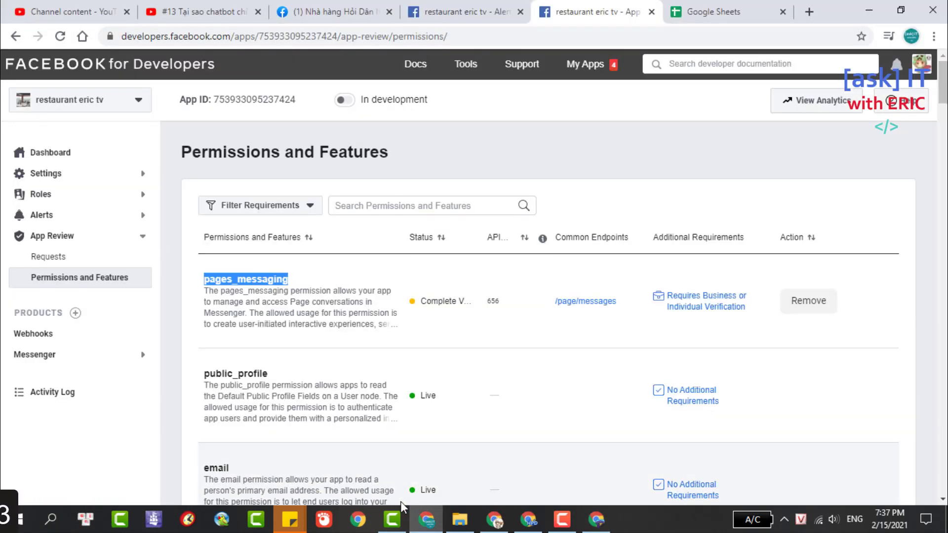
left_click(356, 8)
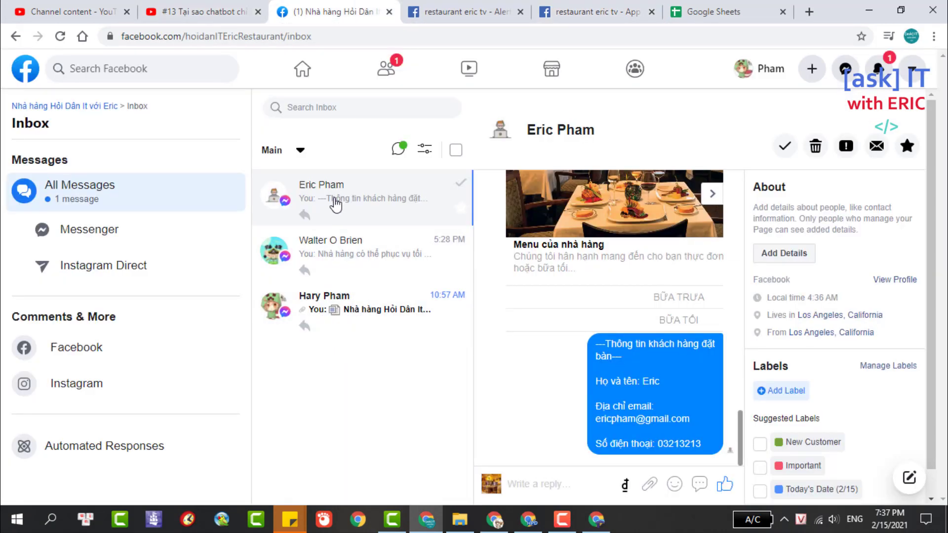
left_click(204, 7)
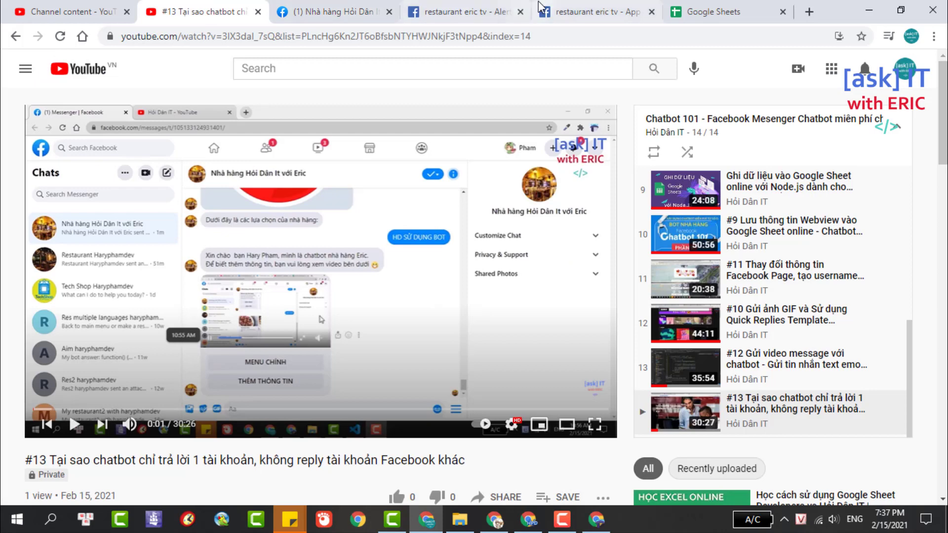
left_click(494, 519)
scroll(465, 328, "up", 10)
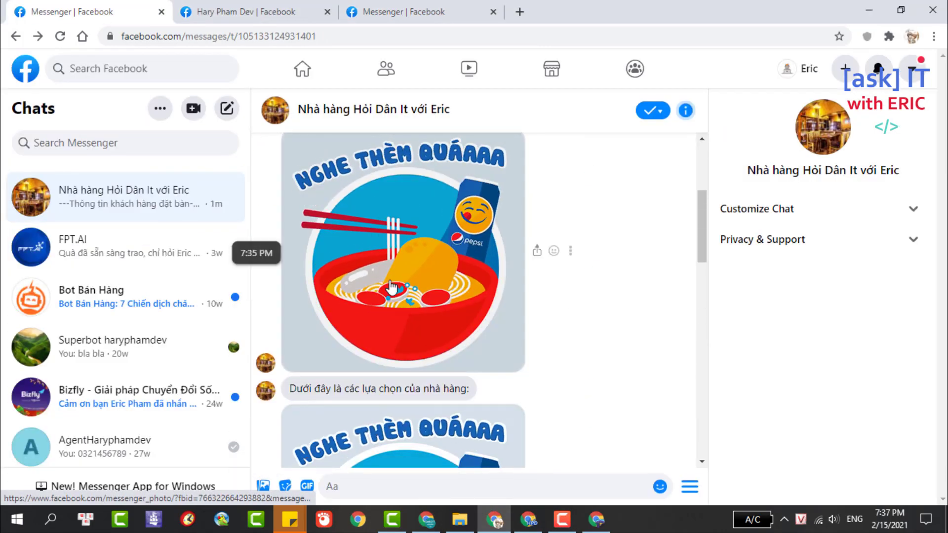
scroll(390, 288, "up", 5)
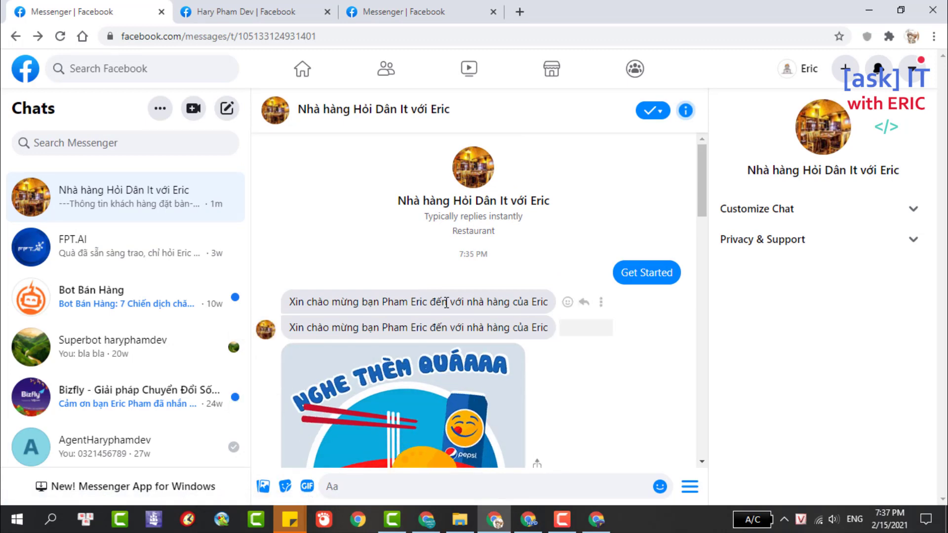
left_click_drag(290, 302, 548, 306)
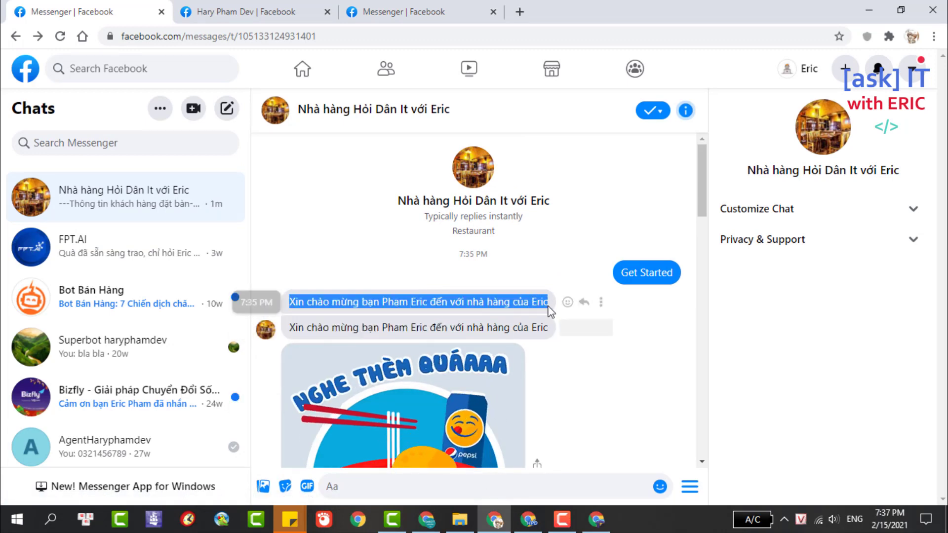
scroll(547, 310, "down", 8)
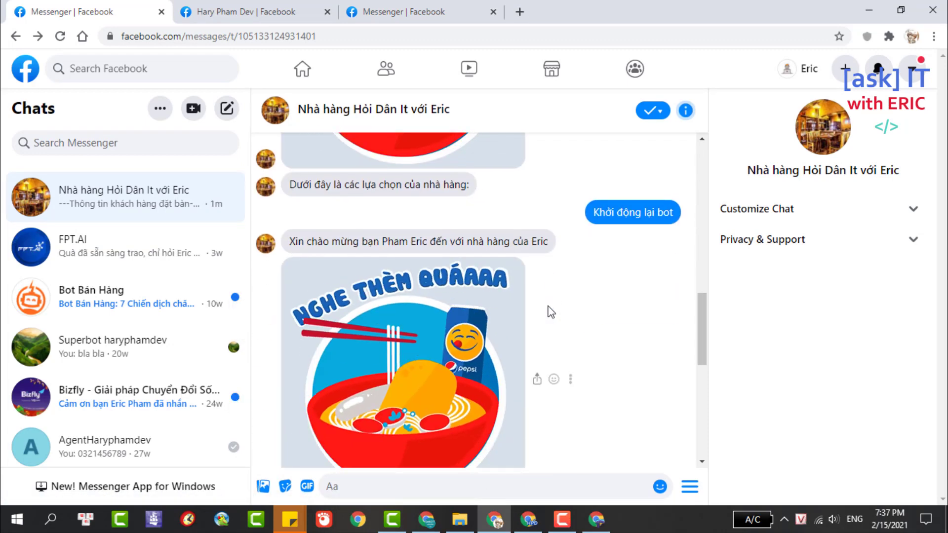
scroll(551, 311, "up", 6)
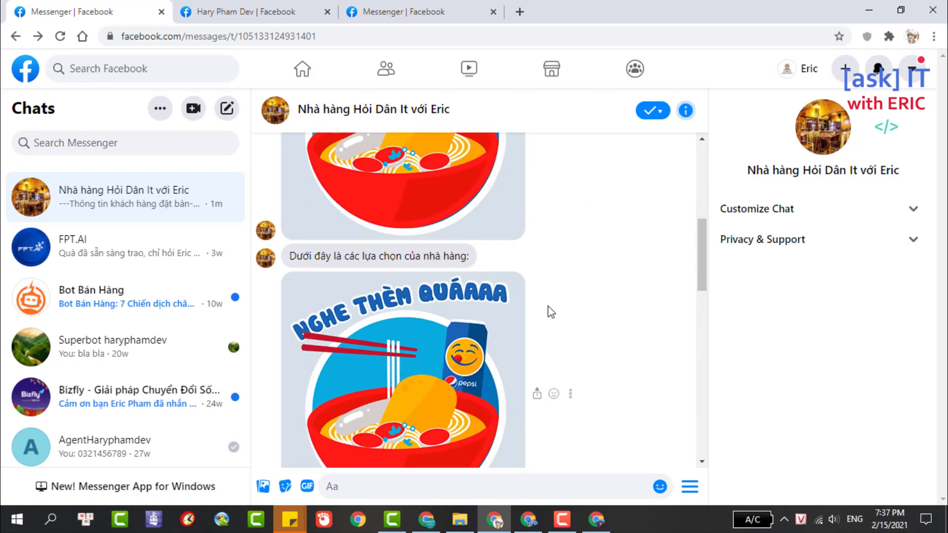
scroll(550, 312, "up", 5)
triple_click(342, 301)
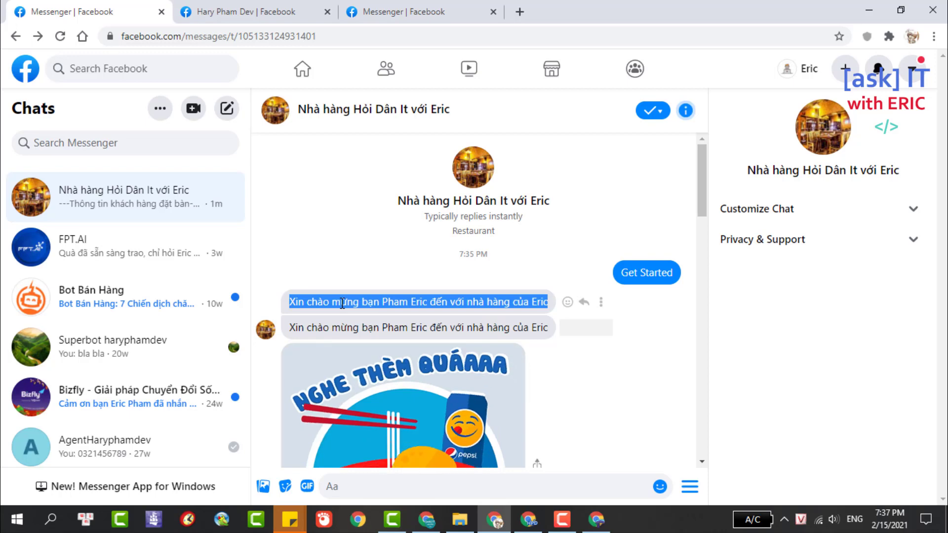
scroll(342, 301, "down", 5)
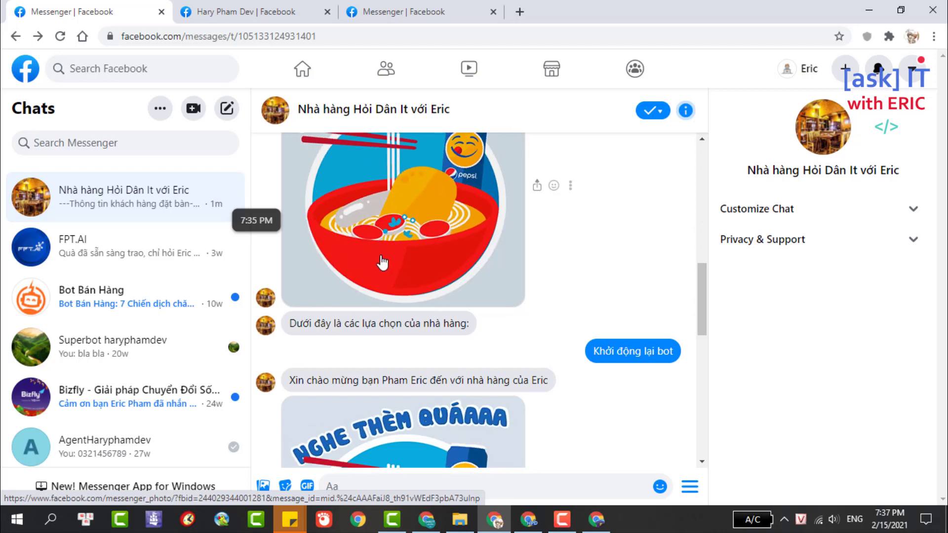
scroll(391, 266, "down", 4)
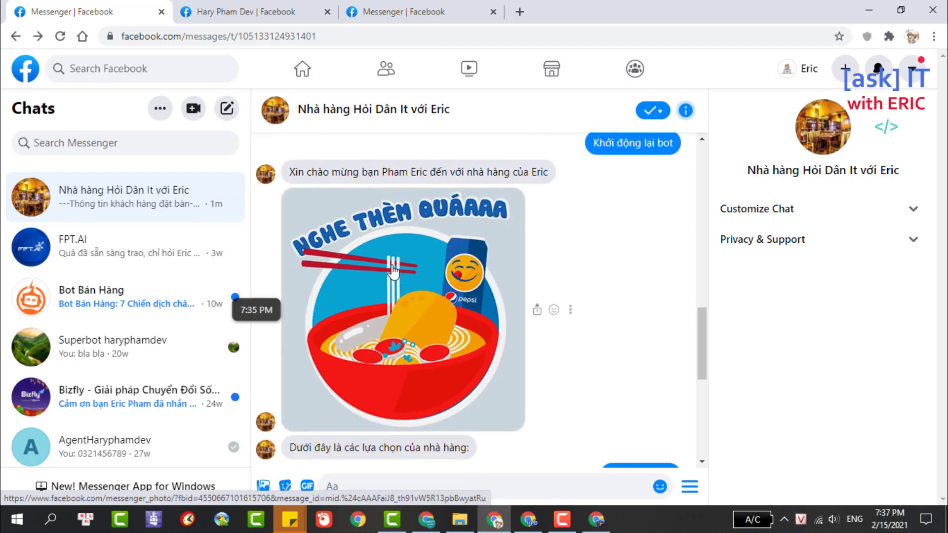
left_click_drag(291, 172, 547, 170)
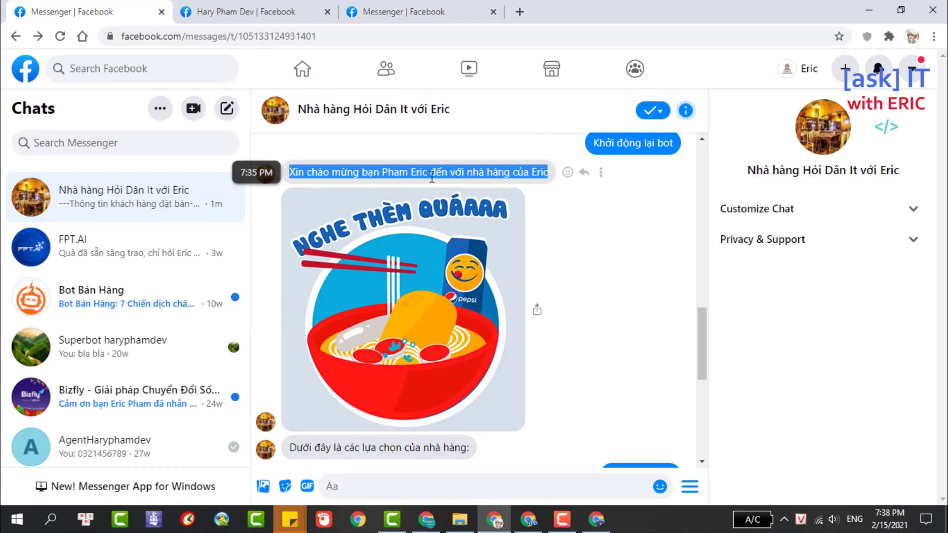
scroll(460, 236, "down", 3)
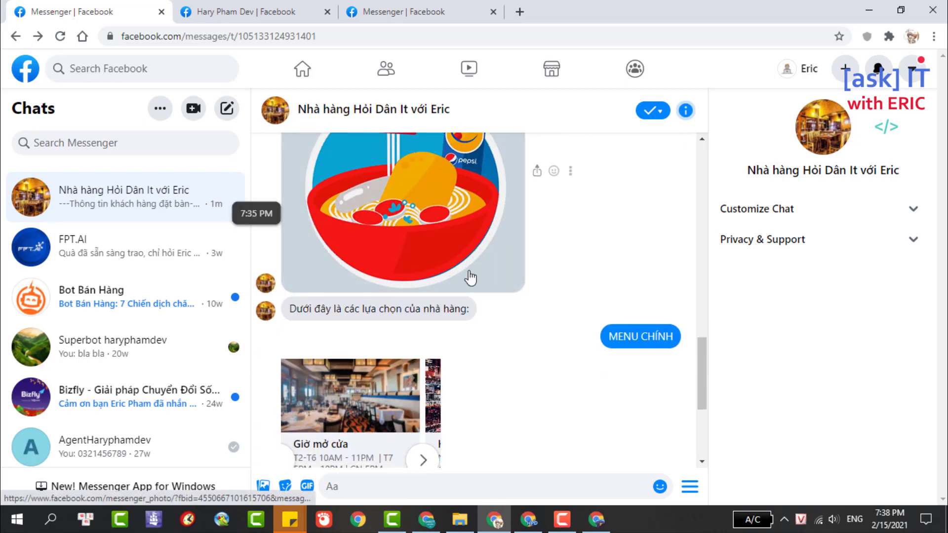
Browse the restaurant carousel, request BỮA TRƯA, and page through the lunch dish cards
scroll(460, 236, "down", 4)
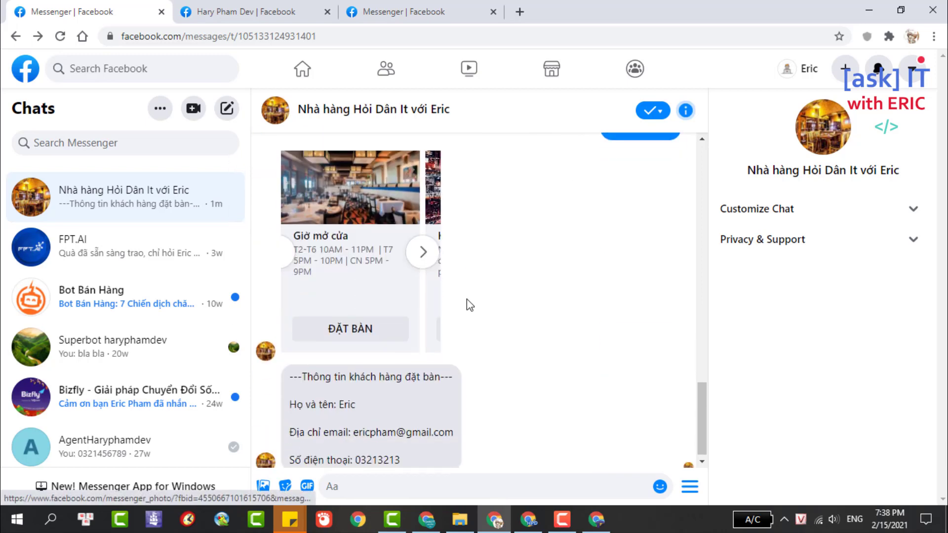
left_click(422, 253)
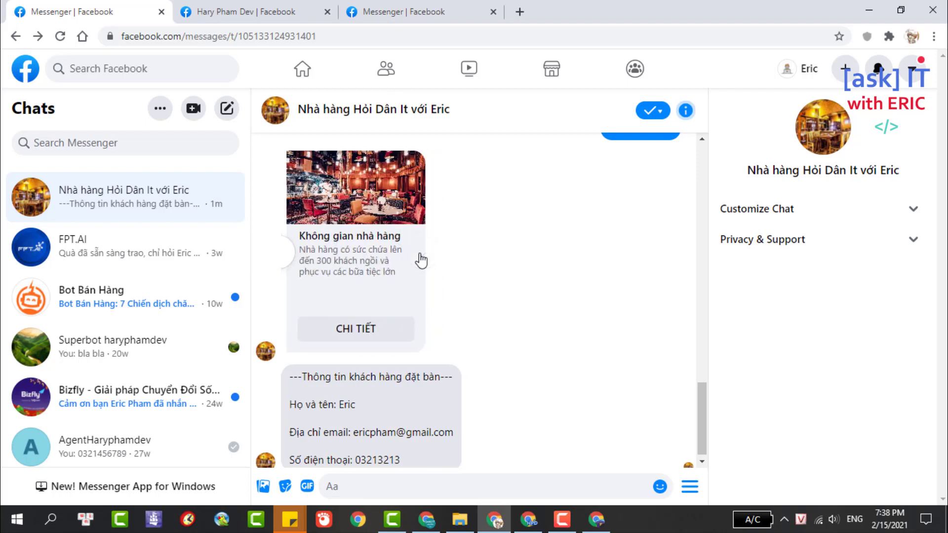
left_click(287, 254)
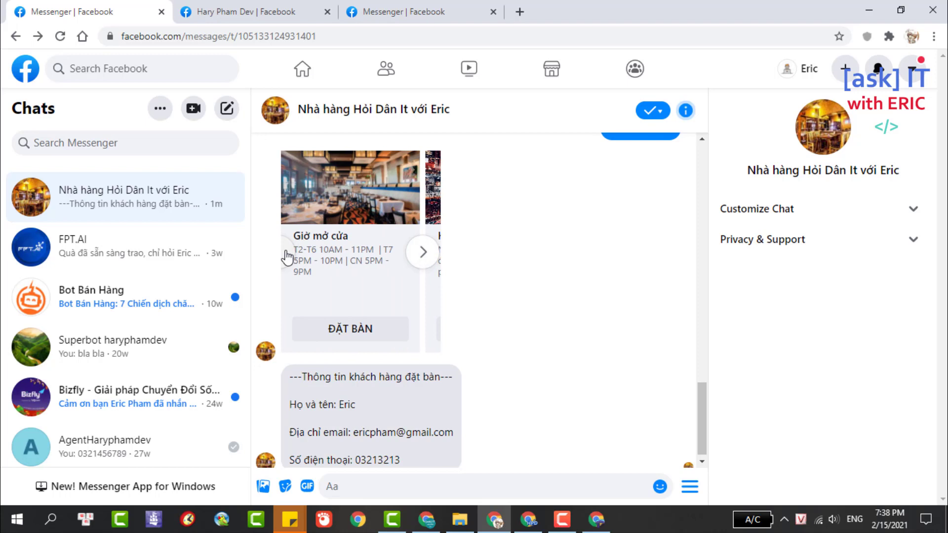
left_click(287, 254)
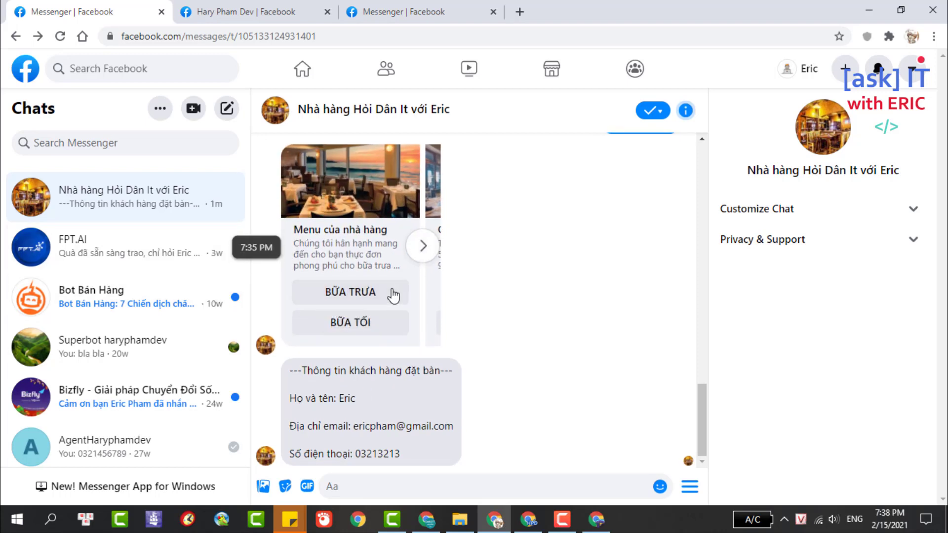
left_click(393, 295)
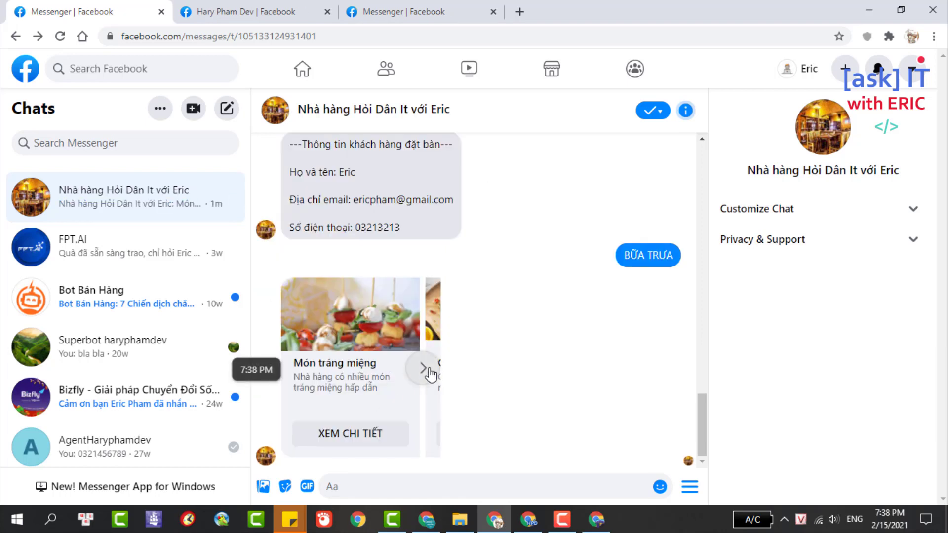
left_click(428, 371)
left_click(429, 371)
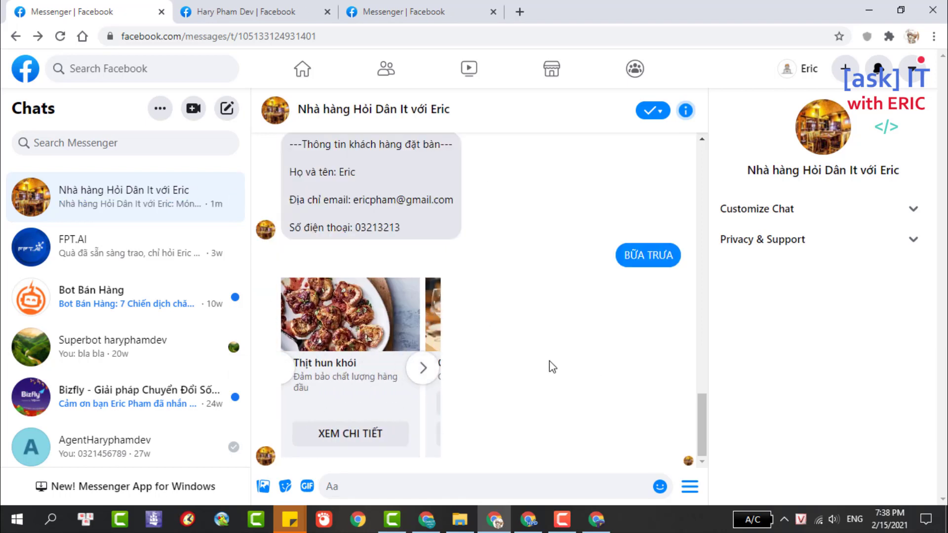
scroll(514, 345, "up", 4)
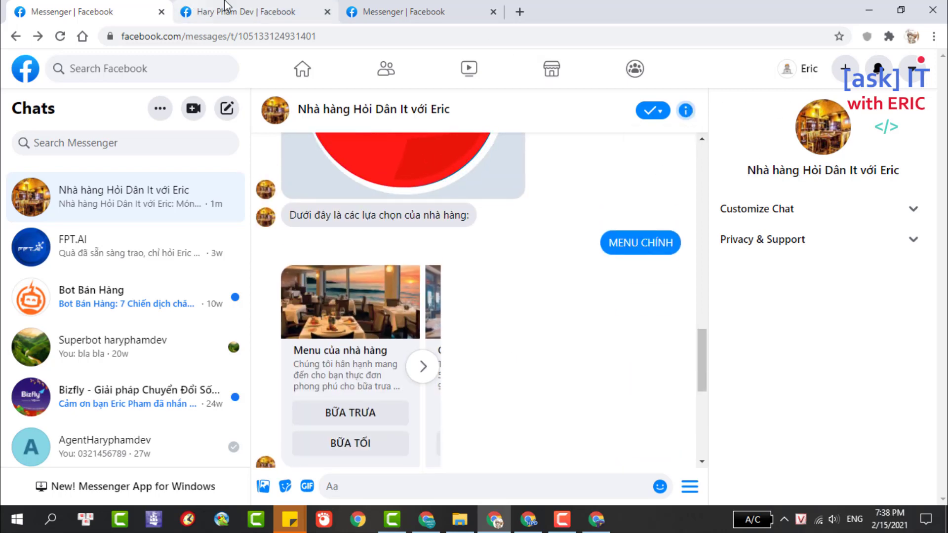
Flip between the developer's Facebook page and the bot chat, then bring up the YouTube window
left_click(252, 7)
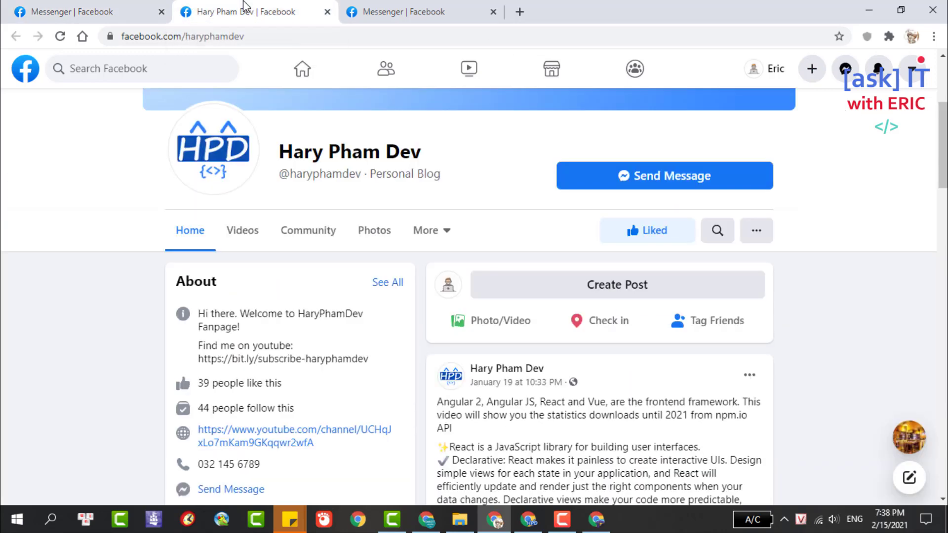
left_click(111, 7)
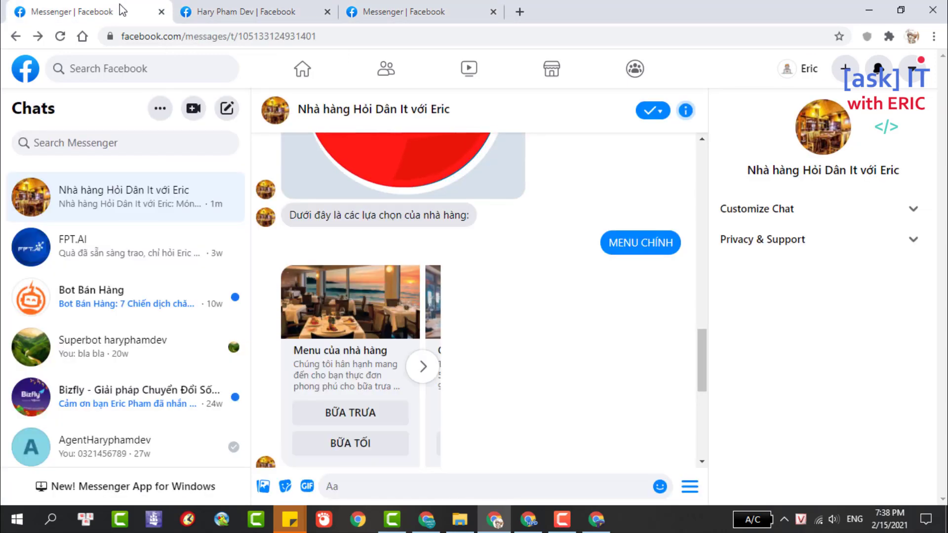
left_click(253, 8)
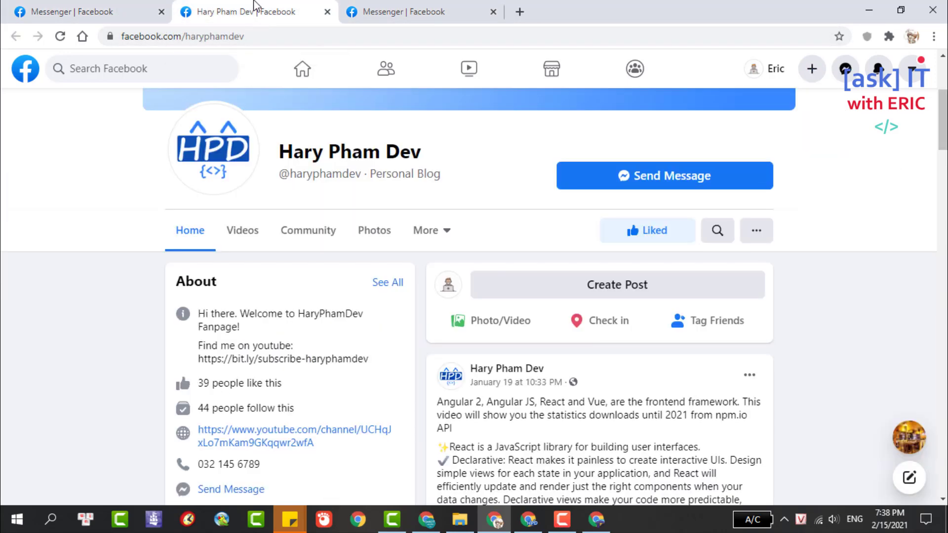
left_click(383, 7)
left_click(115, 7)
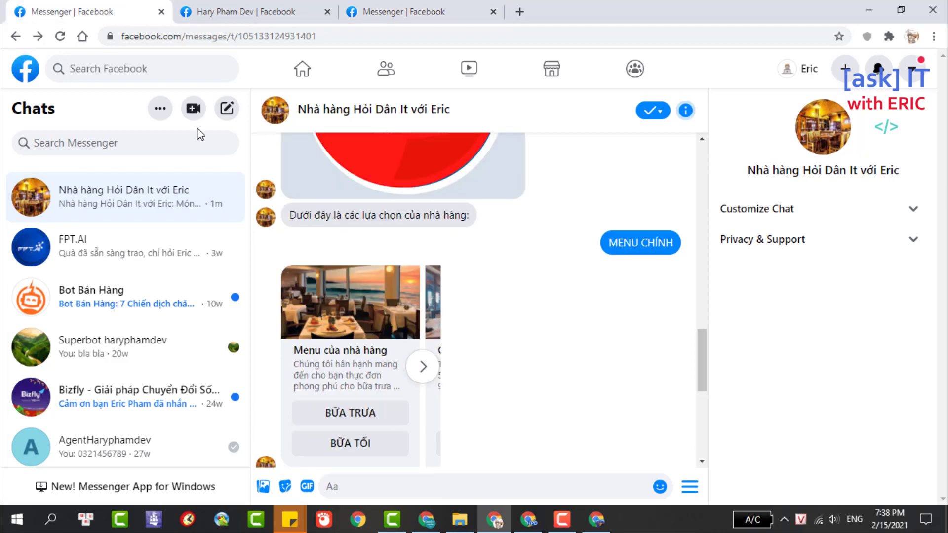
left_click(426, 520)
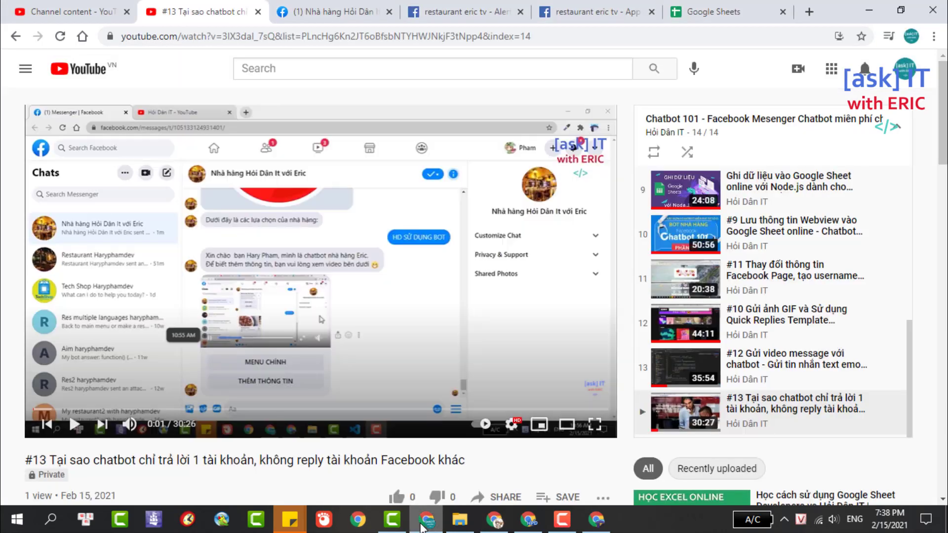
Open the restaurant Page inbox's 5:28 PM customer conversation and scroll up through the bot's replies
left_click(302, 8)
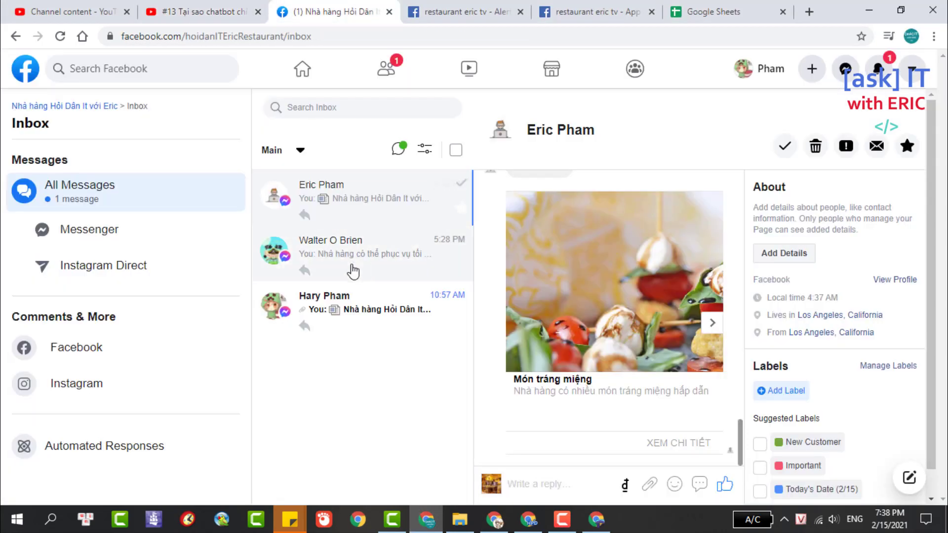
left_click(338, 254)
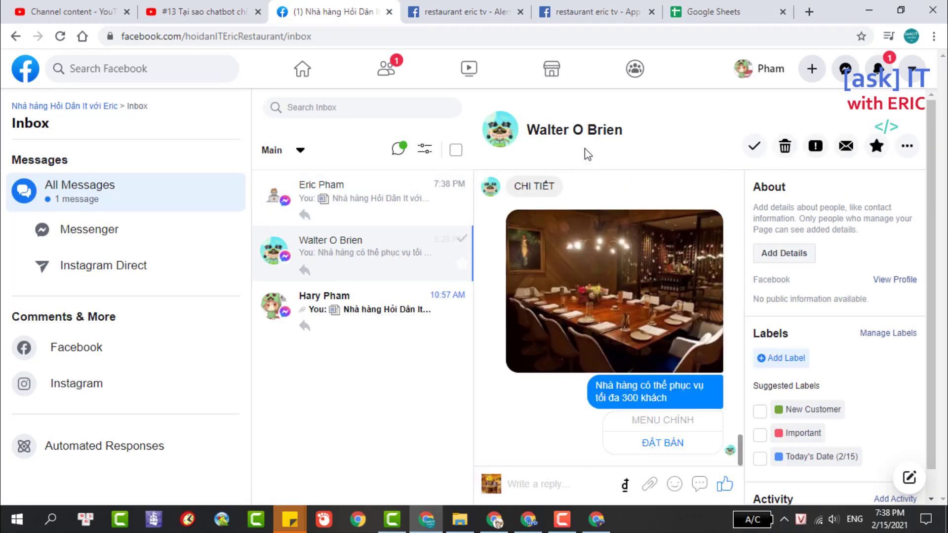
left_click_drag(623, 134, 531, 129)
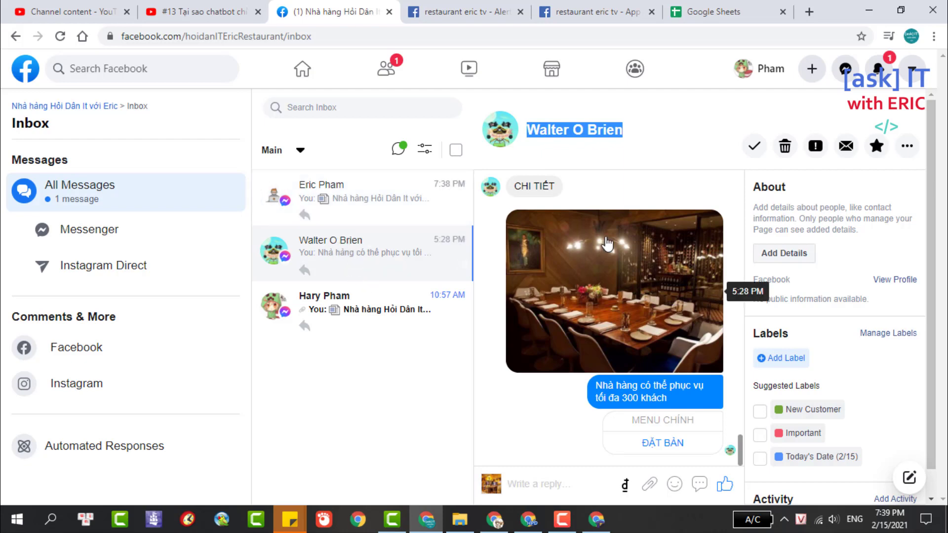
scroll(665, 318, "up", 15)
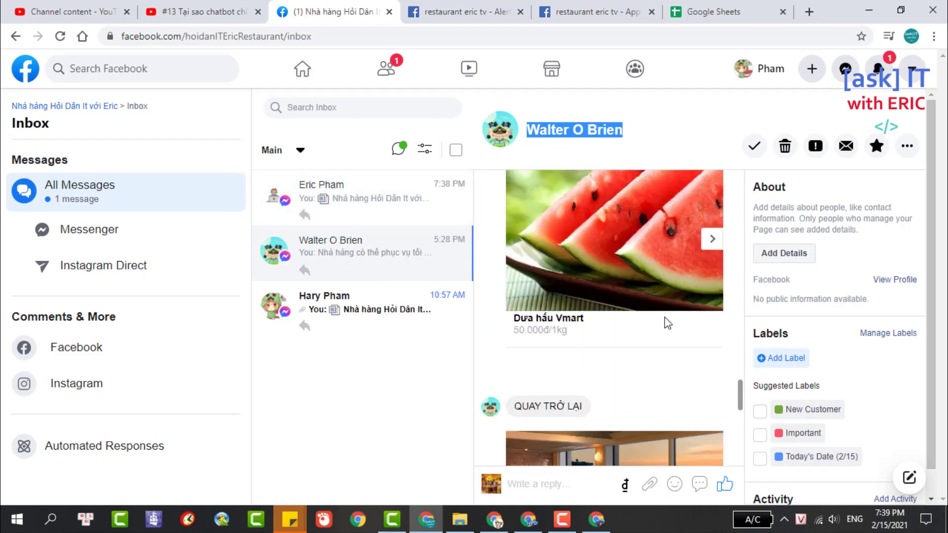
scroll(664, 315, "up", 10)
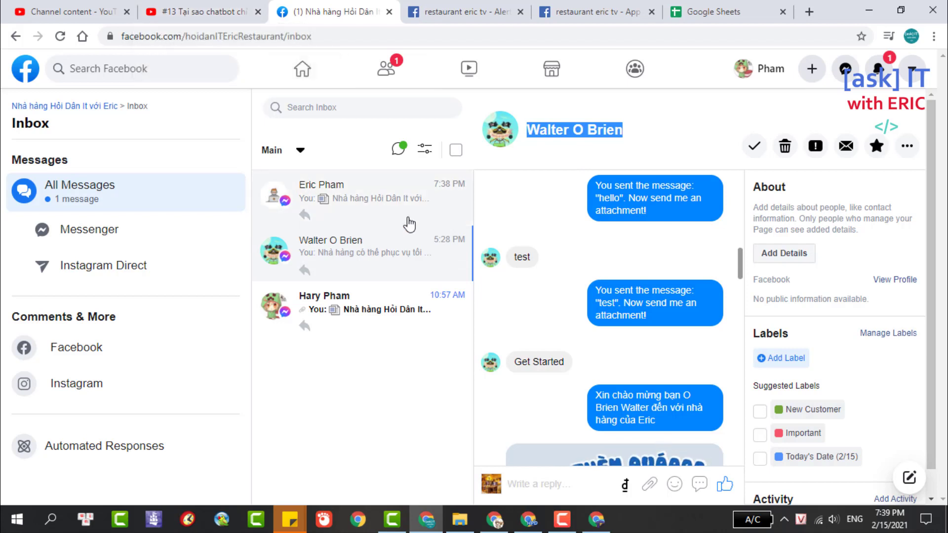
Scroll through the YouTube lesson #13 page about the chatbot replying to only one account
left_click(211, 7)
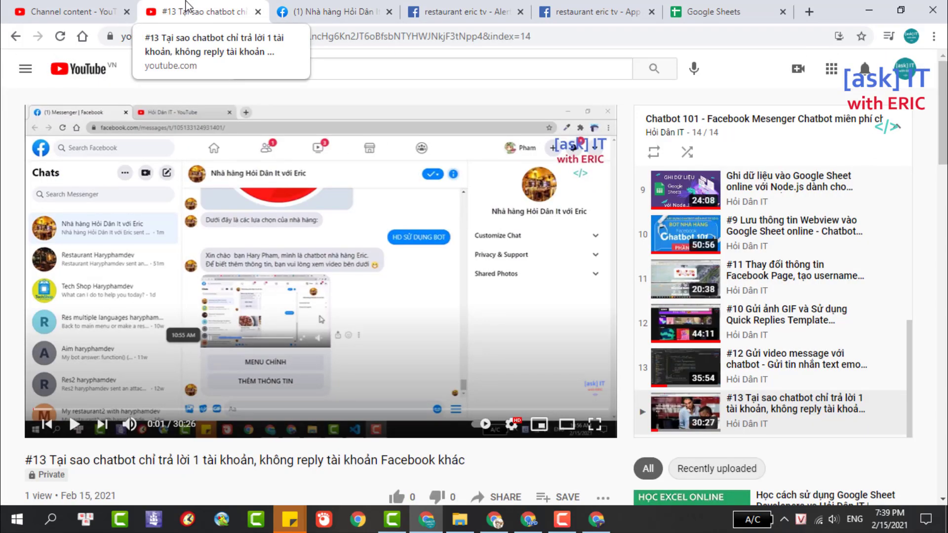
scroll(11, 256, "down", 3)
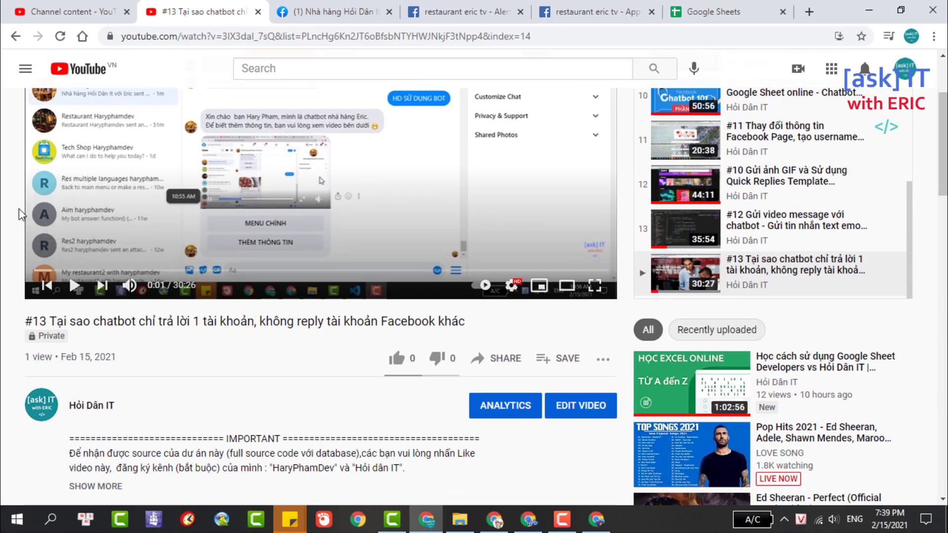
scroll(18, 208, "up", 1)
scroll(27, 226, "down", 1)
scroll(4, 233, "up", 1)
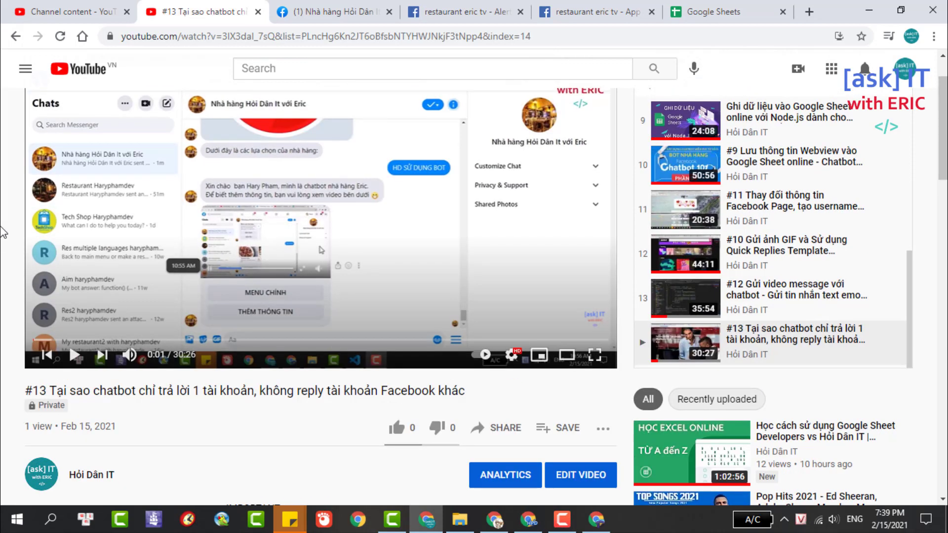
scroll(4, 233, "up", 1)
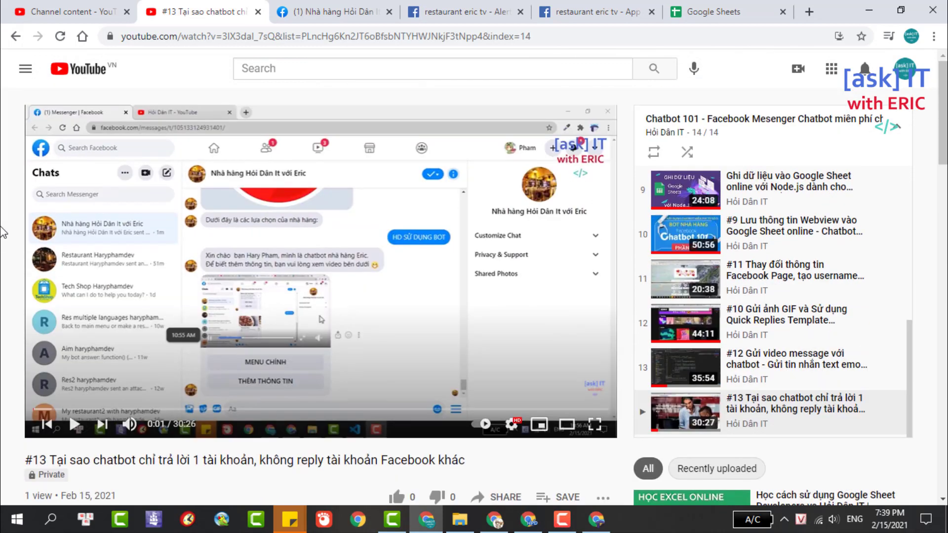